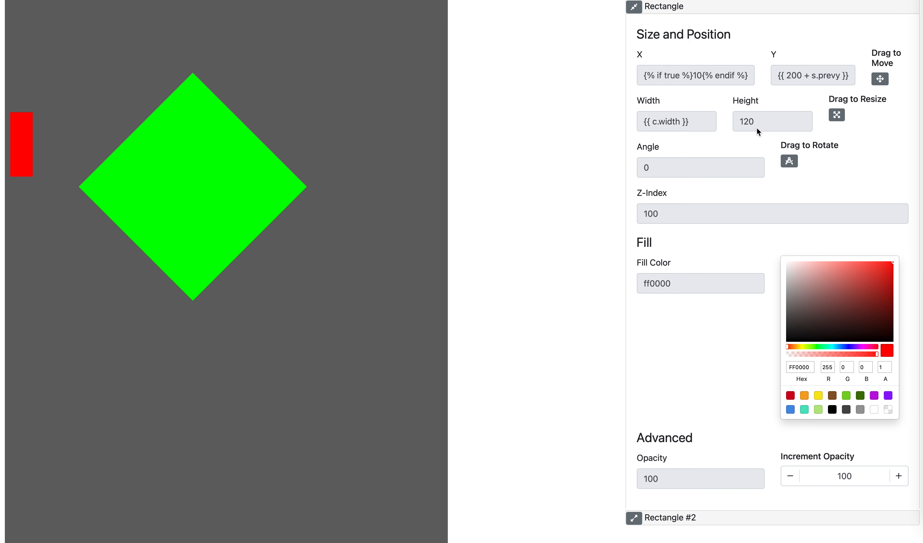
# - Inspect the computed values of the red rectangle's size and position properties, and view its Y expression
pyautogui.moveTo(791, 77)
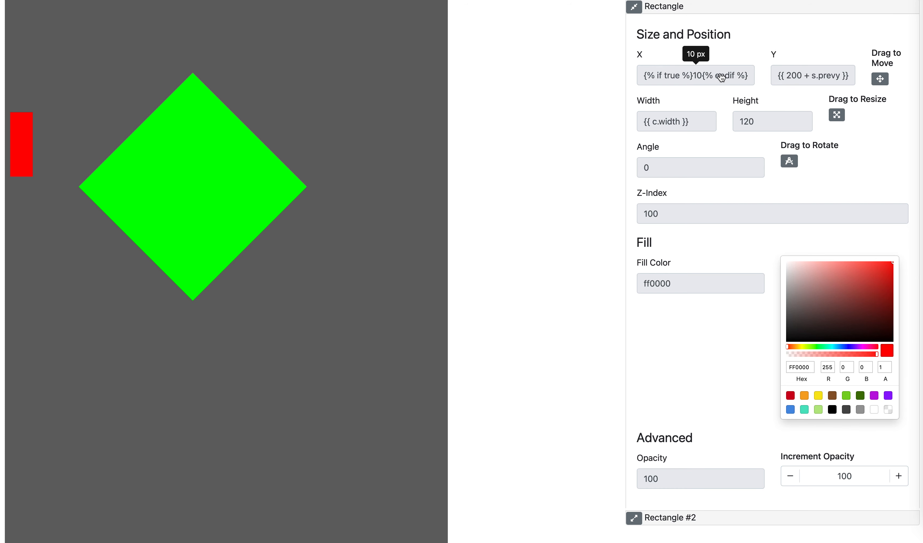
pyautogui.moveTo(688, 122)
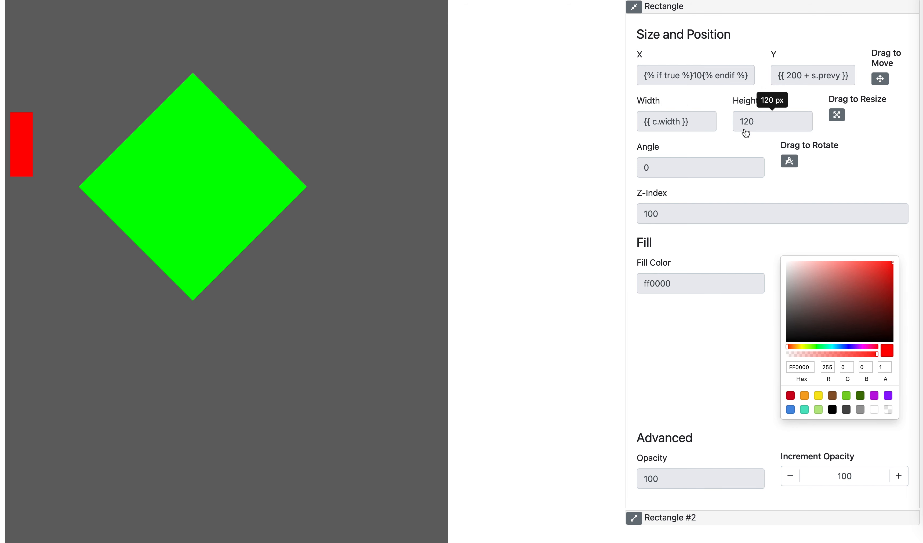
pyautogui.moveTo(699, 223)
pyautogui.moveTo(689, 284)
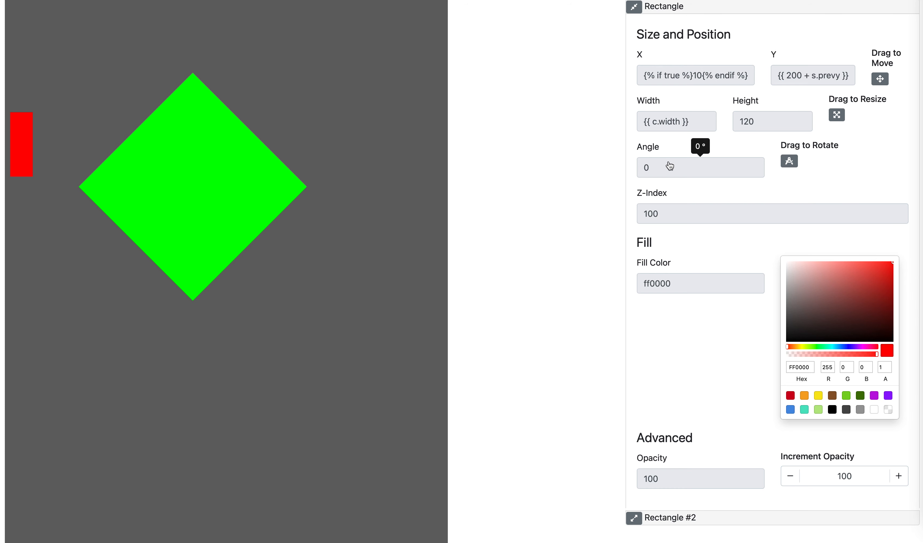
pyautogui.moveTo(693, 77)
pyautogui.click(802, 75)
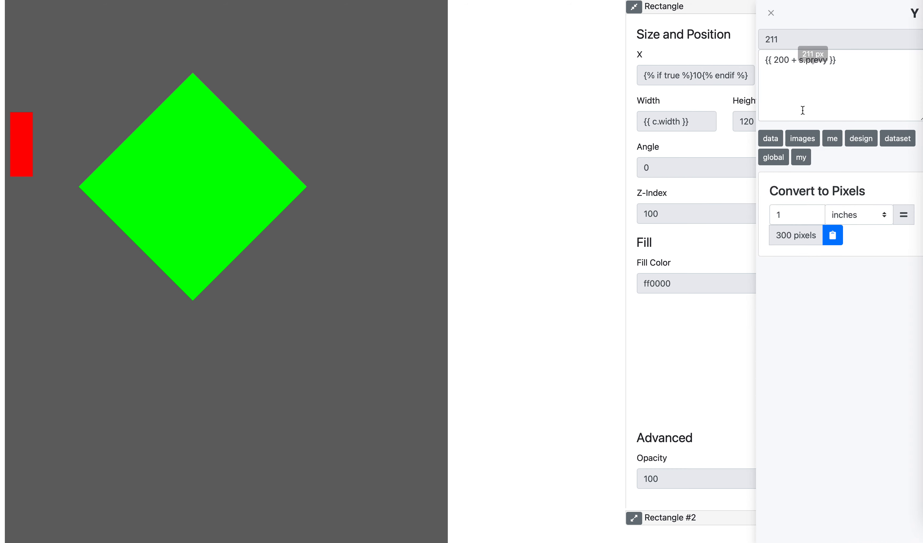
pyautogui.click(774, 14)
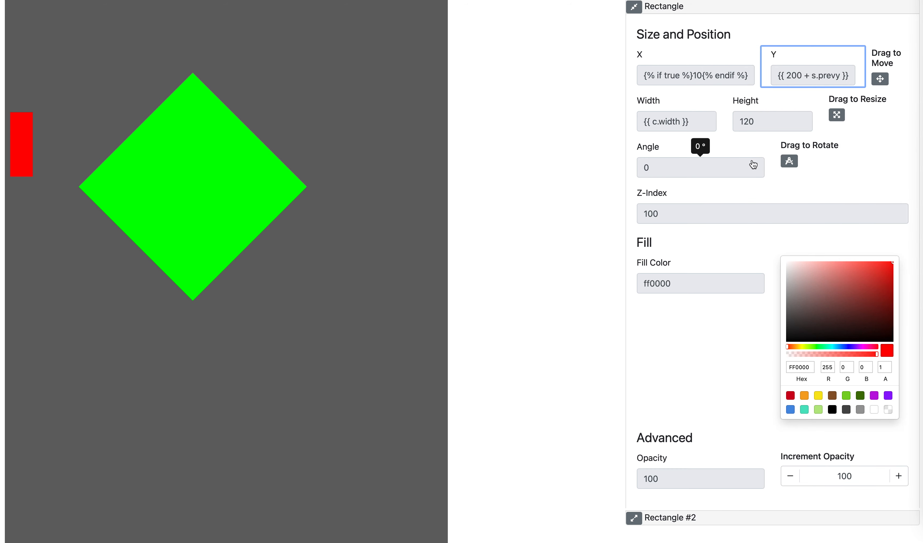
# - Try to set the red rectangle's width to the non-numeric text FFFF
pyautogui.click(680, 127)
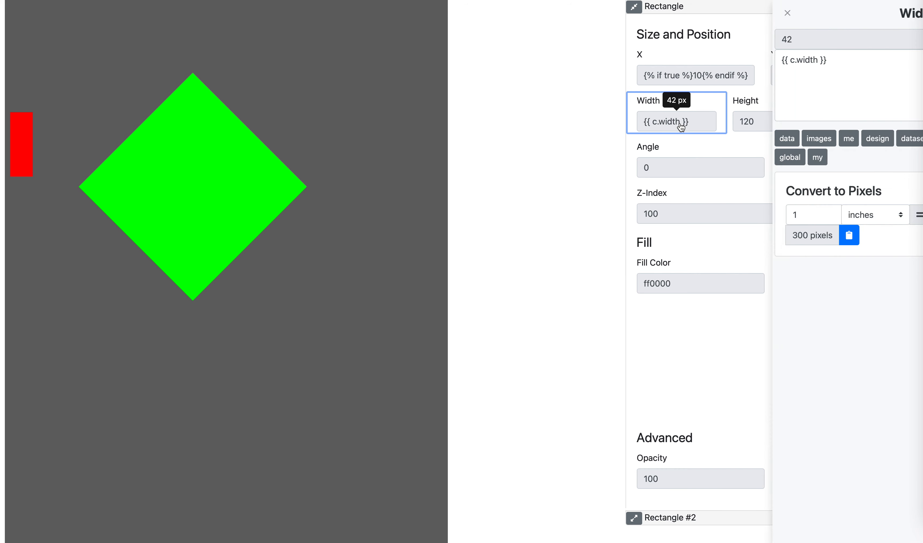
pyautogui.tripleClick(808, 66)
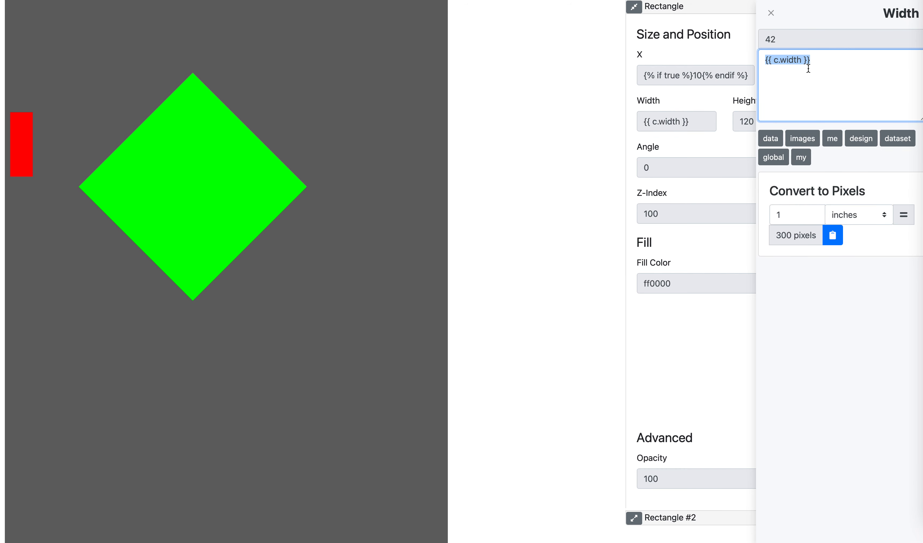
pyautogui.write('FFF')
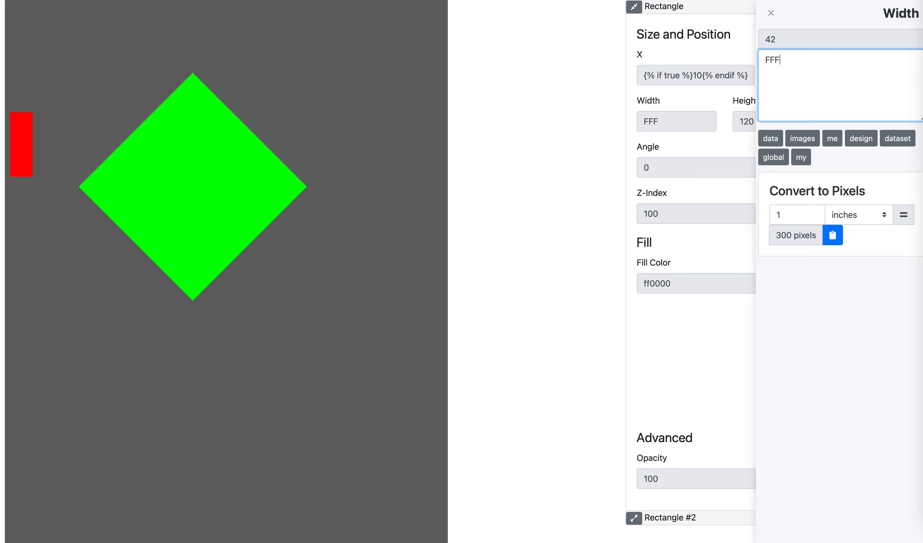
pyautogui.write('F')
pyautogui.click(800, 40)
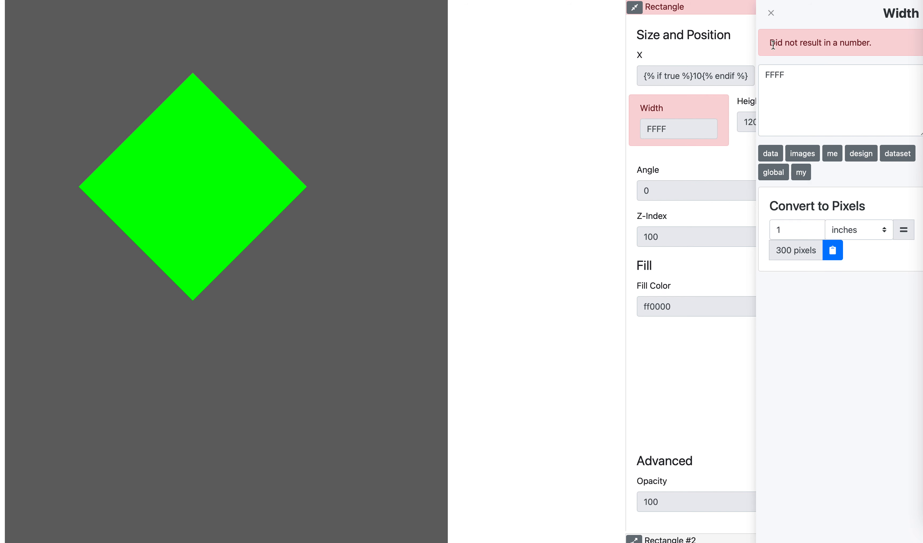
pyautogui.click(771, 13)
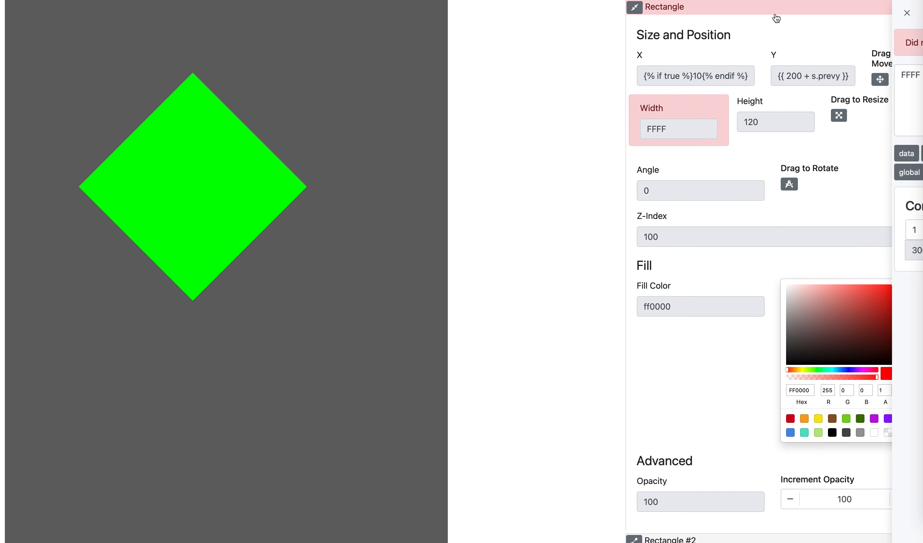
# - Collapse the Rectangle element's settings to view its header, and expand them again
pyautogui.moveTo(696, 81)
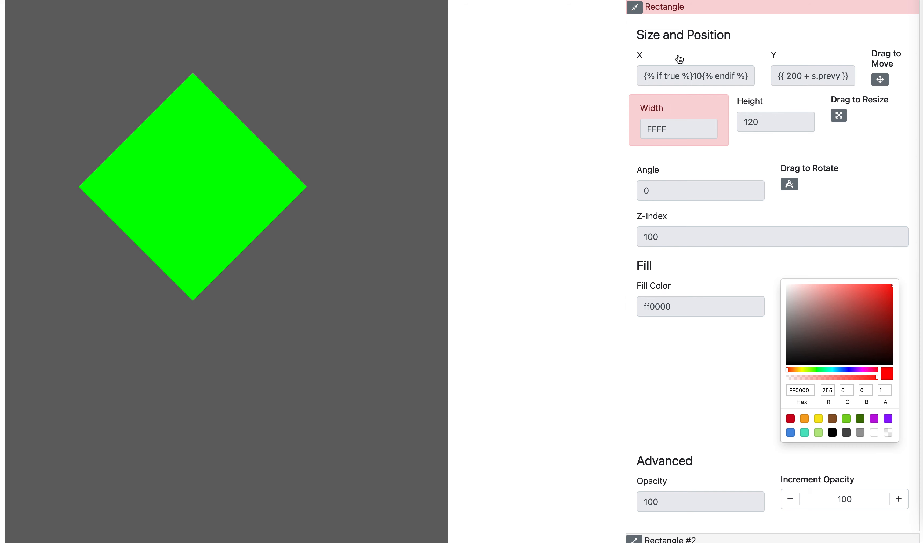
pyautogui.click(634, 7)
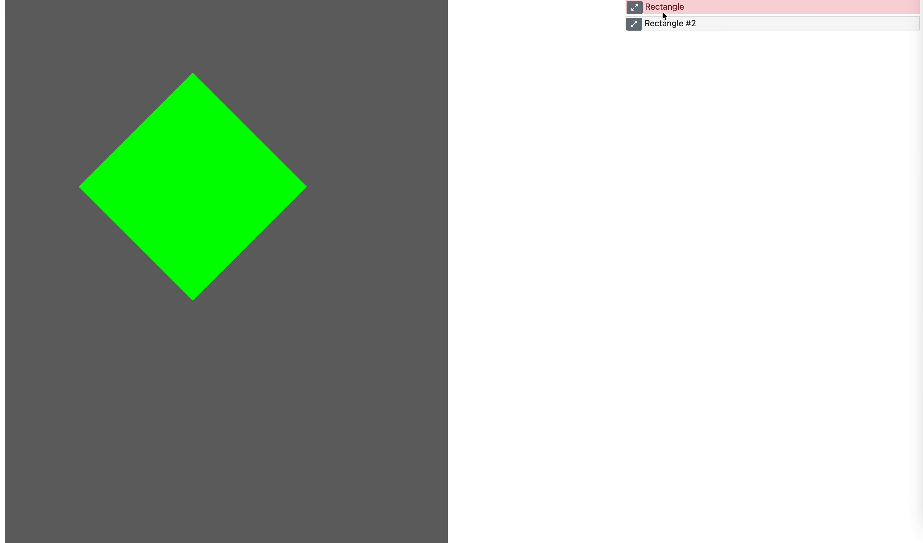
pyautogui.click(638, 8)
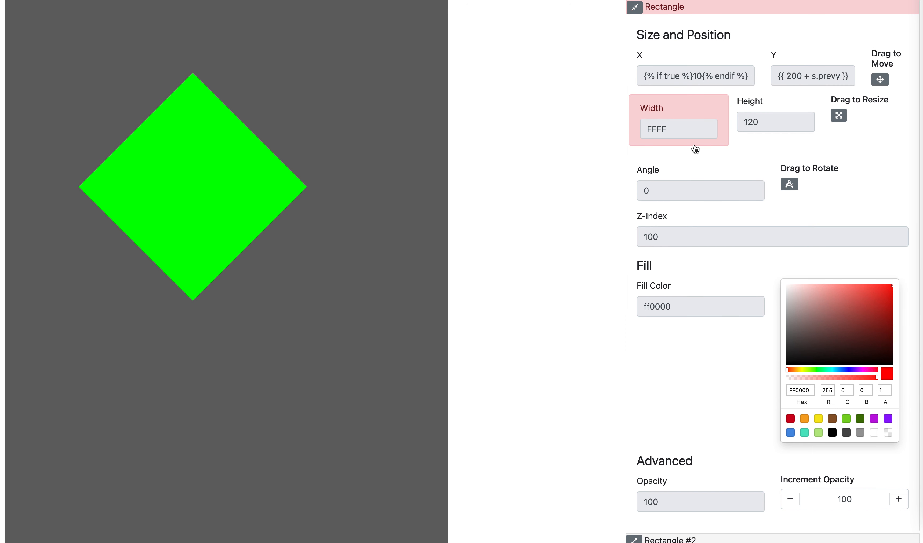
# - Replace the red rectangle's width entry with 40
pyautogui.click(698, 114)
pyautogui.click(779, 84)
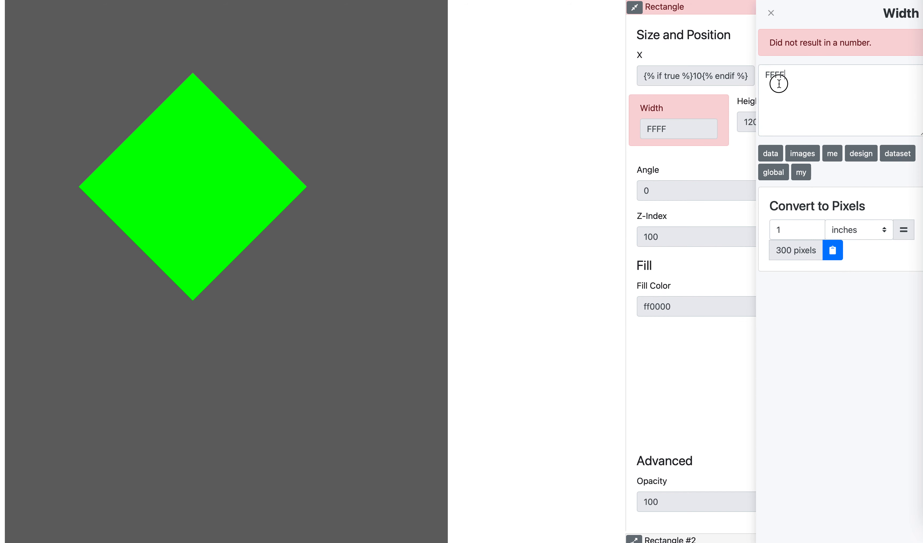
pyautogui.doubleClick(779, 83)
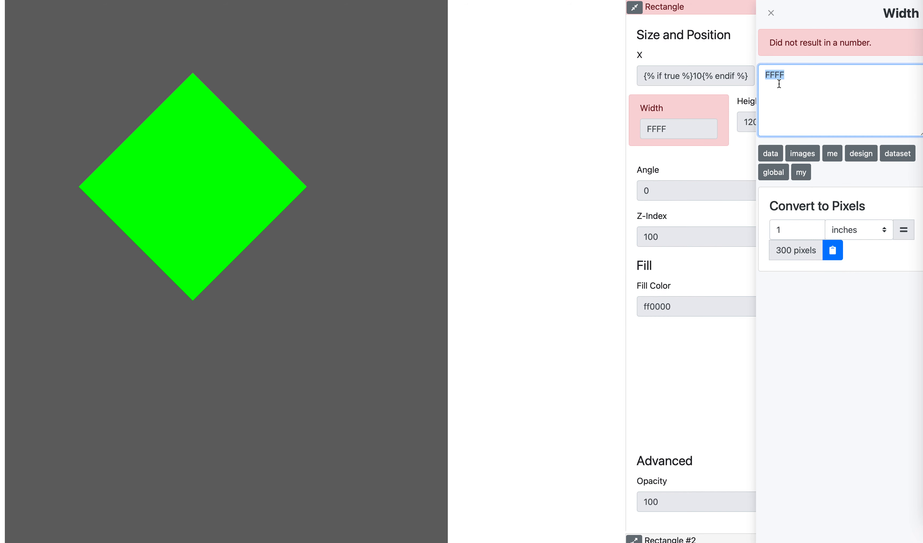
pyautogui.write('1')
pyautogui.press('BackSpace')
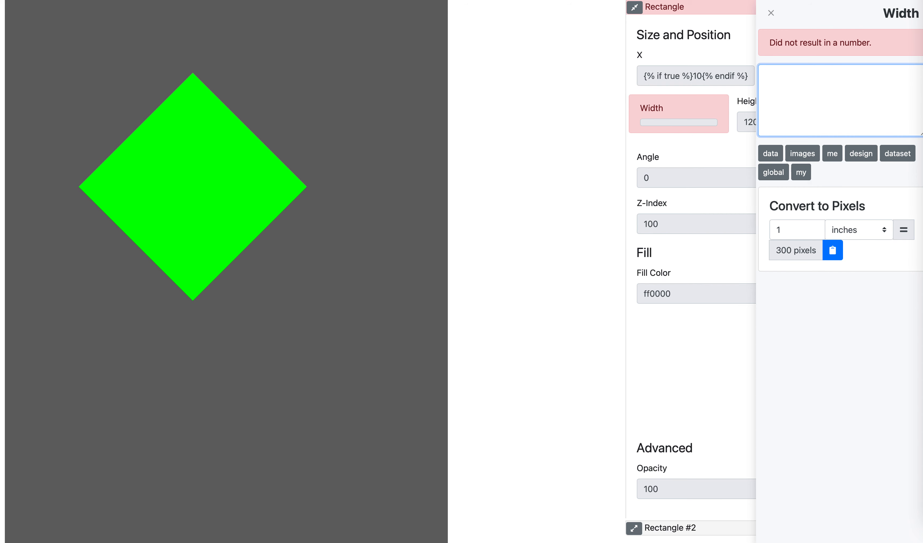
pyautogui.write('40')
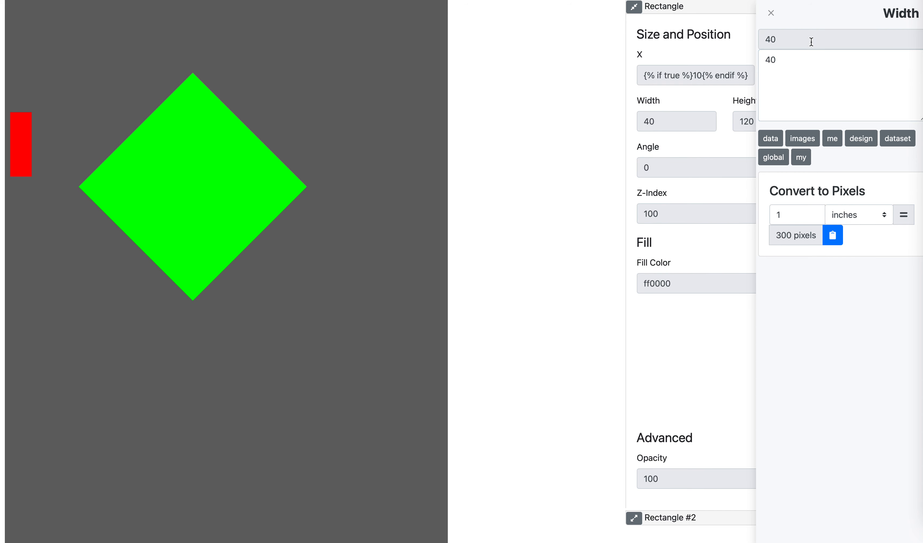
pyautogui.click(771, 13)
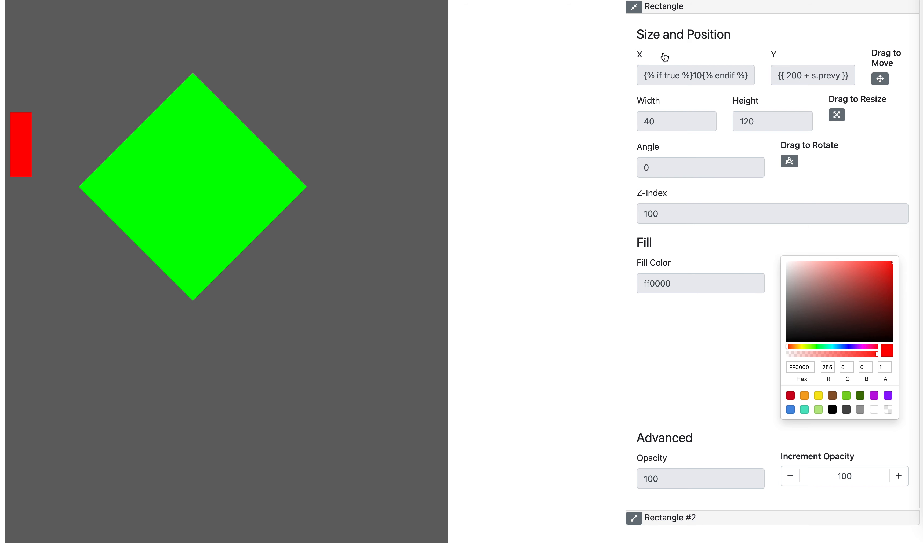
# - View the expression that defines the red rectangle's X position
pyautogui.click(673, 82)
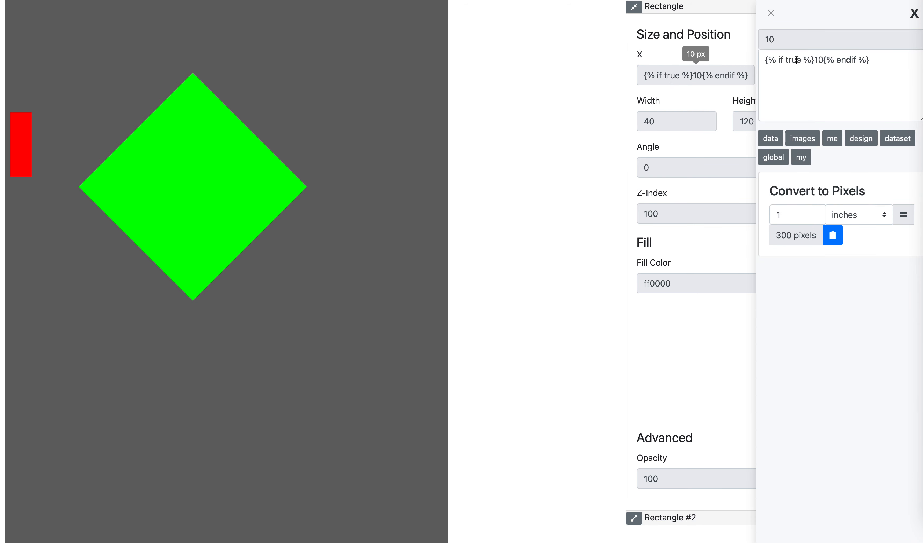
pyautogui.click(768, 21)
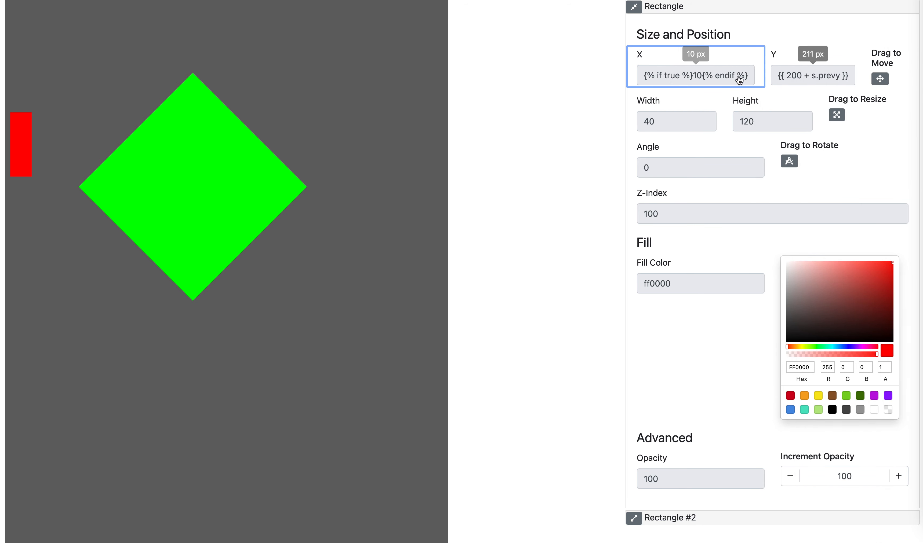
pyautogui.click(198, 194)
pyautogui.click(227, 275)
pyautogui.click(230, 293)
pyautogui.click(207, 135)
pyautogui.click(198, 149)
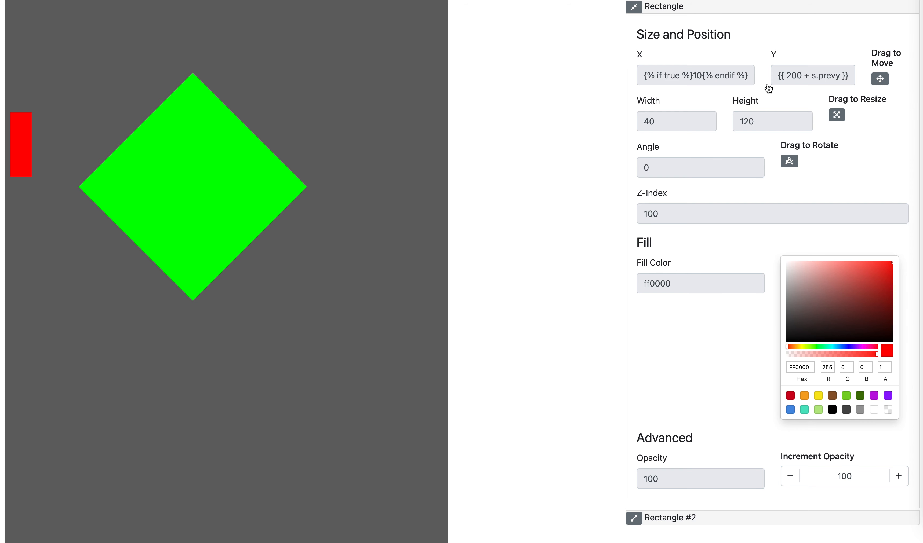
# - Move the red rectangle freehand to about X 143, Y 215 on the canvas and view its Y entry
pyautogui.click(887, 87)
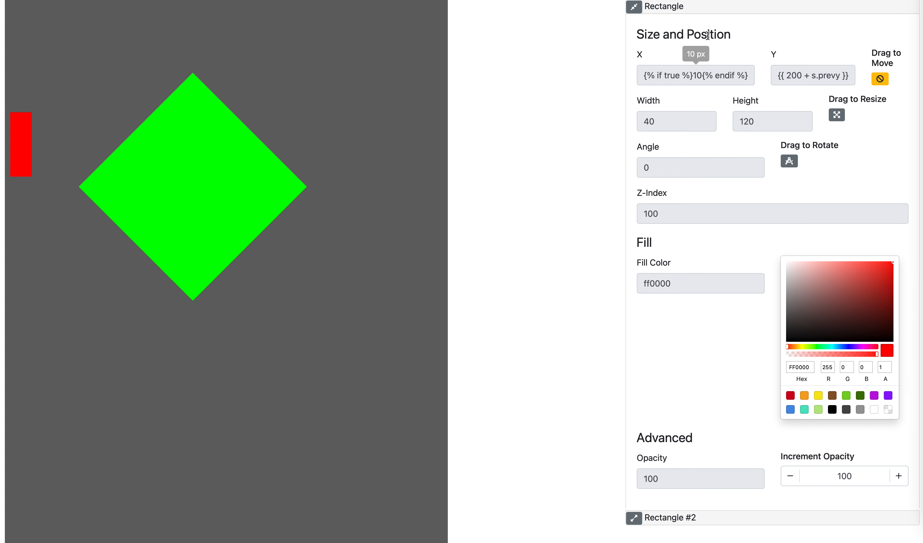
pyautogui.moveTo(17, 148); pyautogui.dragTo(106, 147)
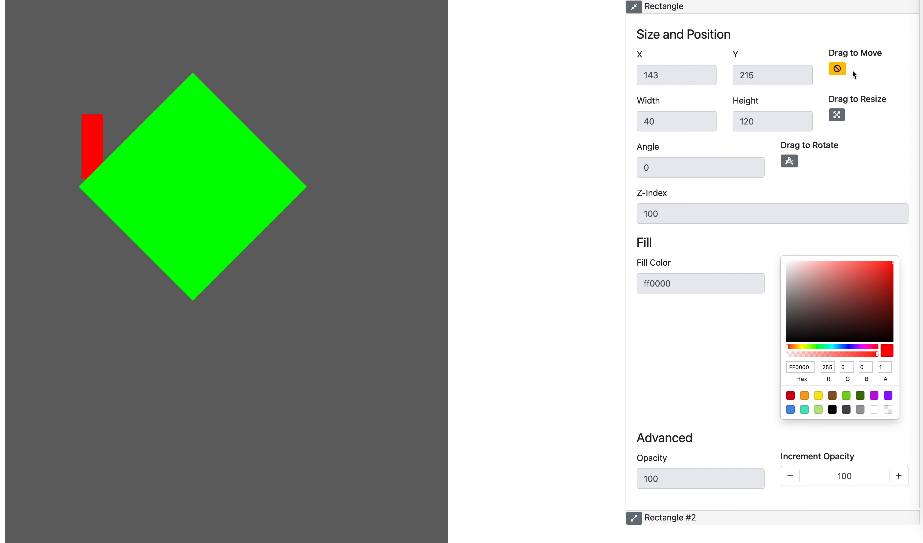
pyautogui.click(837, 70)
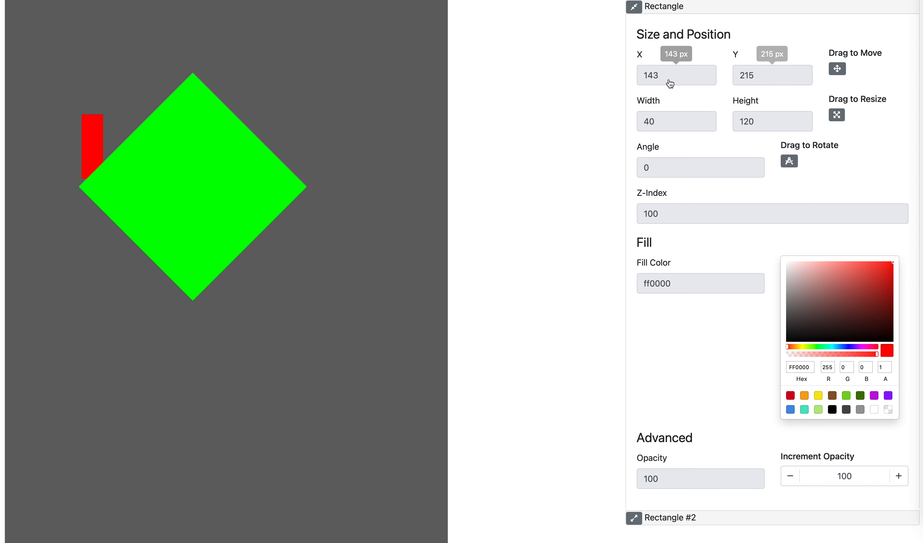
pyautogui.click(765, 84)
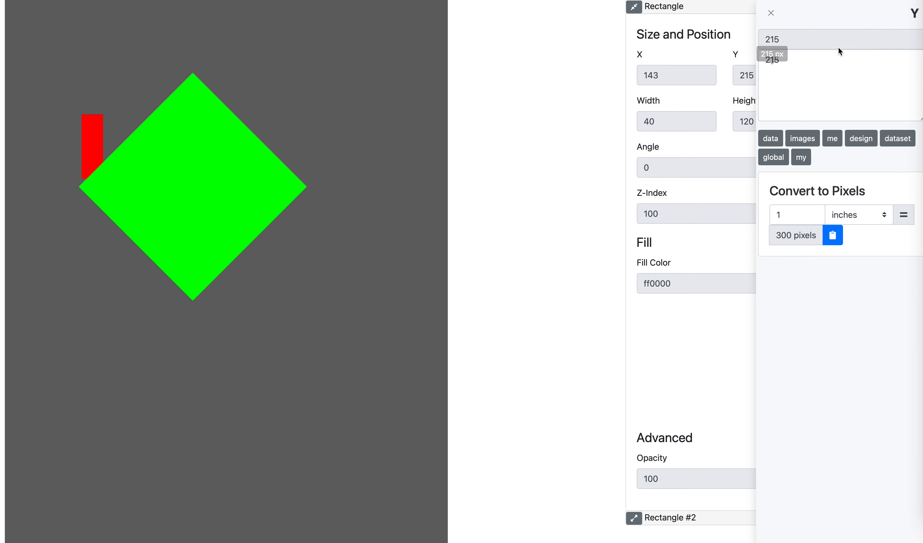
pyautogui.click(771, 13)
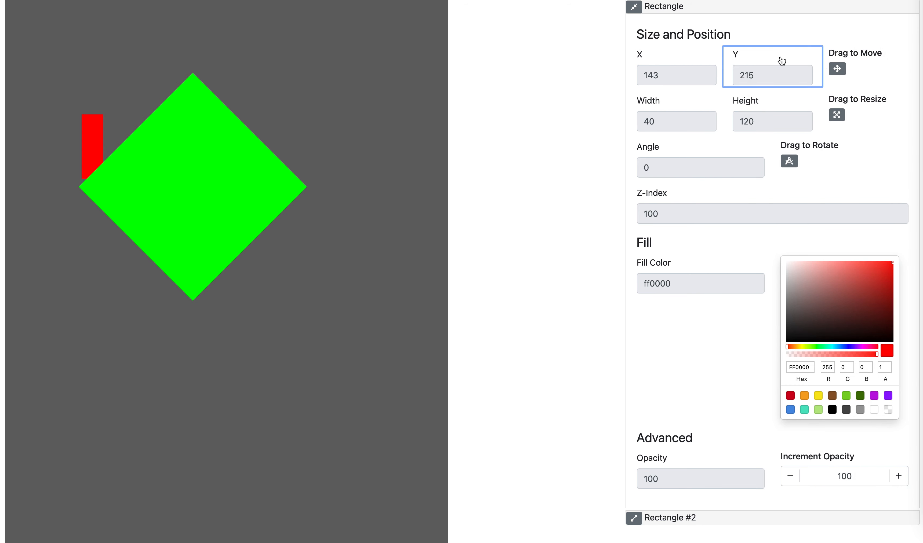
# - Move the red rectangle freehand to about X 449, Y 139 and back to about X 162, Y 207
pyautogui.click(846, 71)
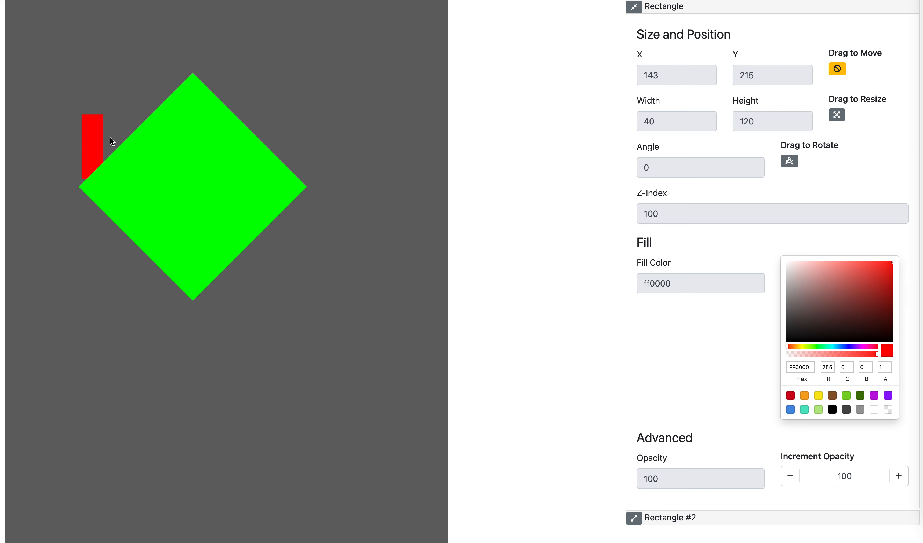
pyautogui.moveTo(93, 143); pyautogui.dragTo(258, 110)
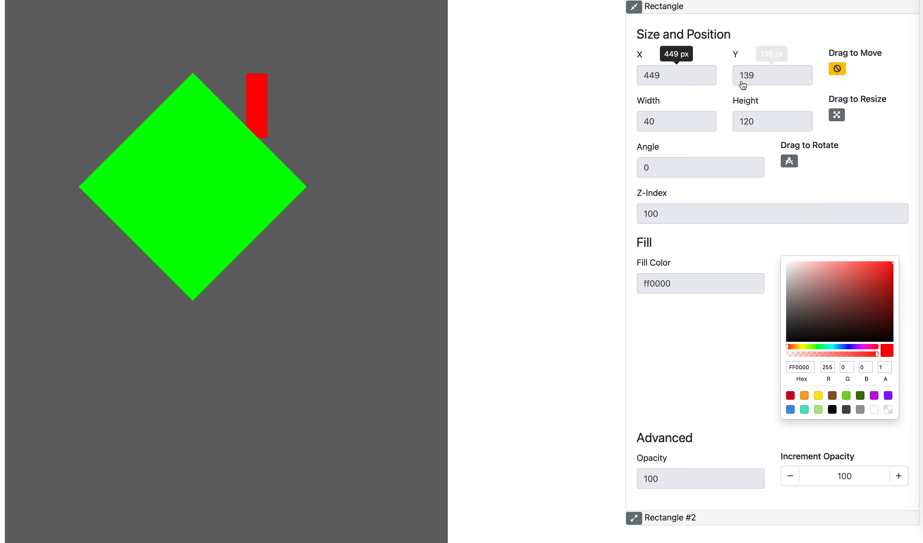
pyautogui.moveTo(239, 122); pyautogui.dragTo(103, 144)
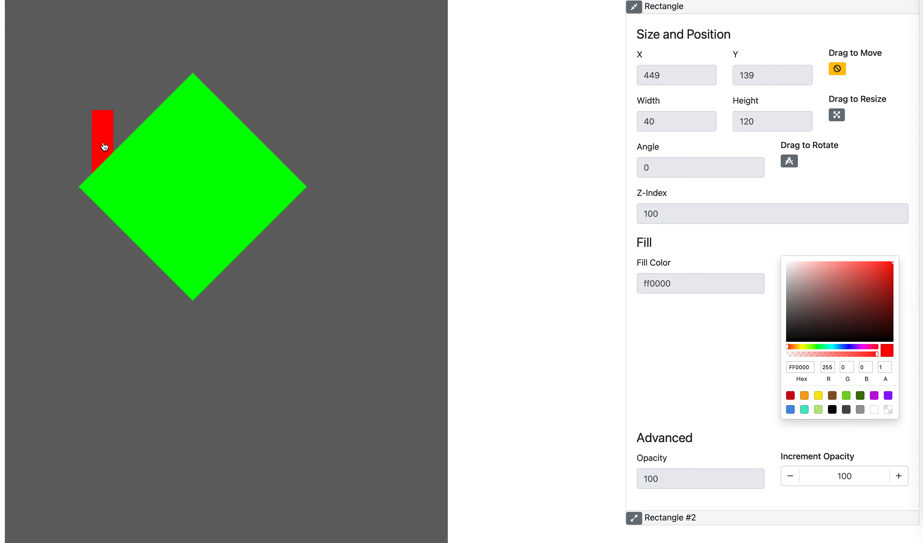
pyautogui.click(838, 71)
# - Resize the red rectangle freehand to about 48 px wide and 112 px high
pyautogui.click(839, 115)
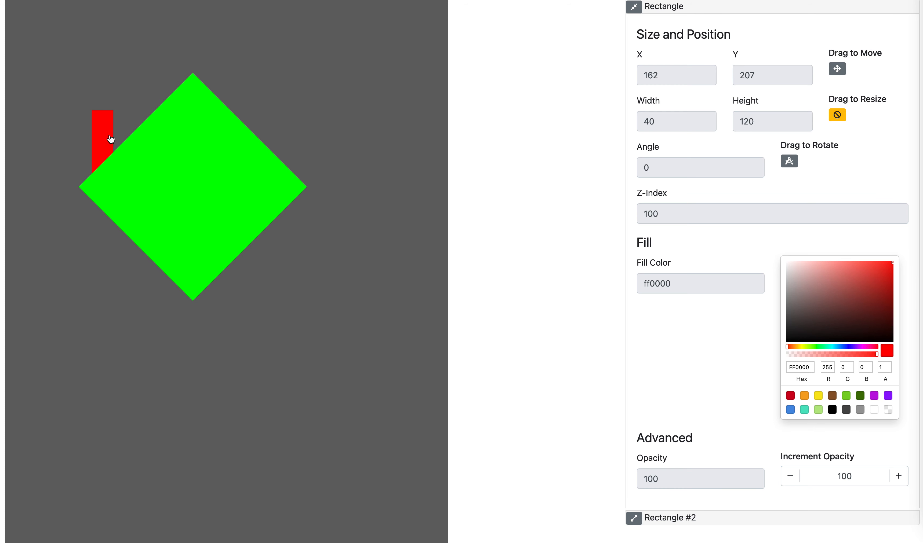
pyautogui.moveTo(108, 139); pyautogui.dragTo(130, 206)
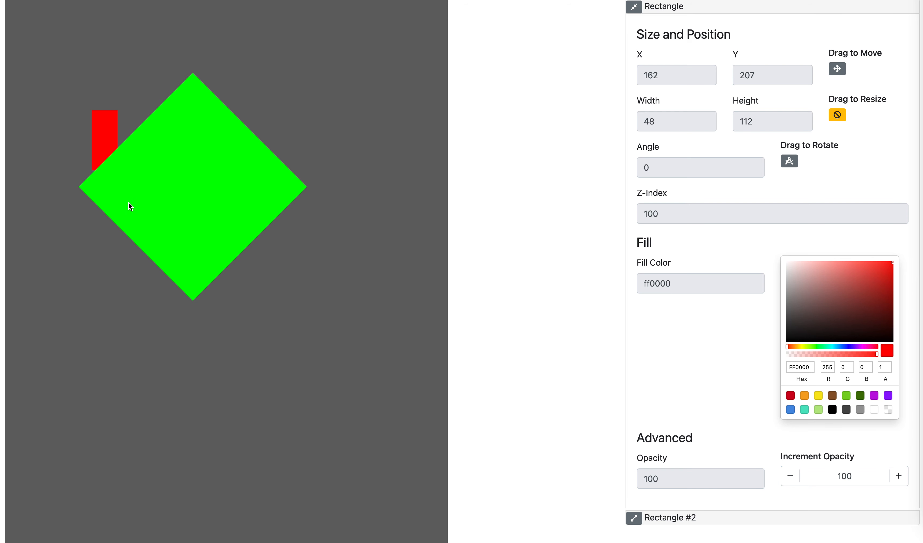
pyautogui.click(833, 116)
# - Rotate the red rectangle freehand by about 9 degrees
pyautogui.click(793, 166)
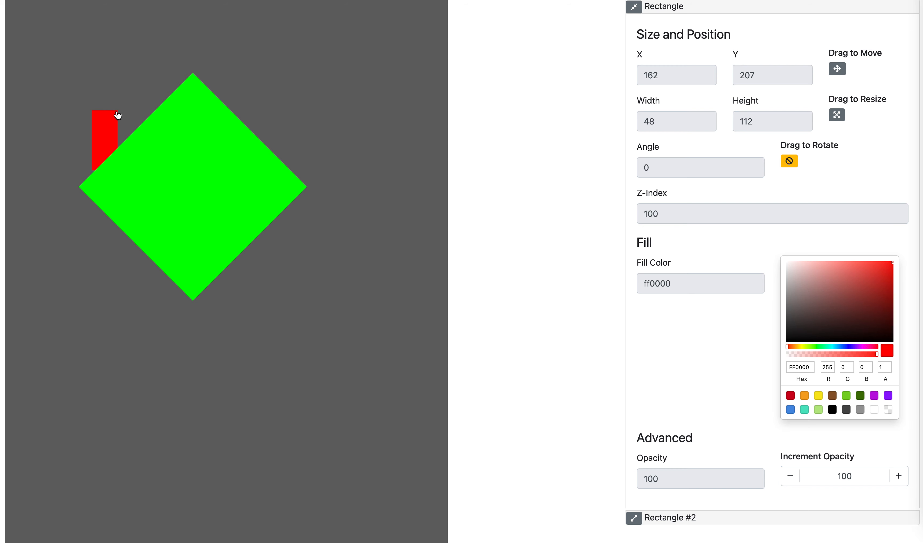
pyautogui.moveTo(116, 113); pyautogui.dragTo(125, 149)
pyautogui.click(789, 161)
# - Set the red rectangle's Y position to 205 px
pyautogui.click(757, 84)
pyautogui.press('BackSpace')
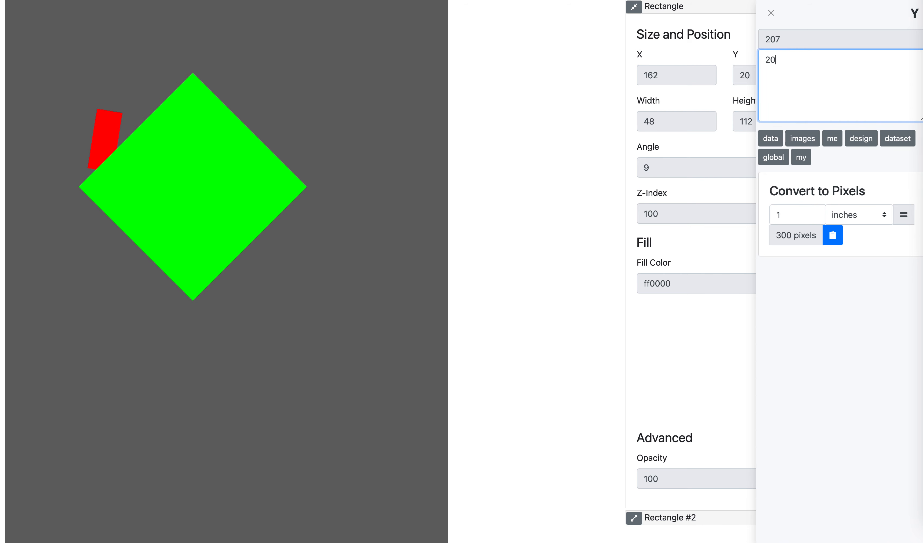
pyautogui.write('5')
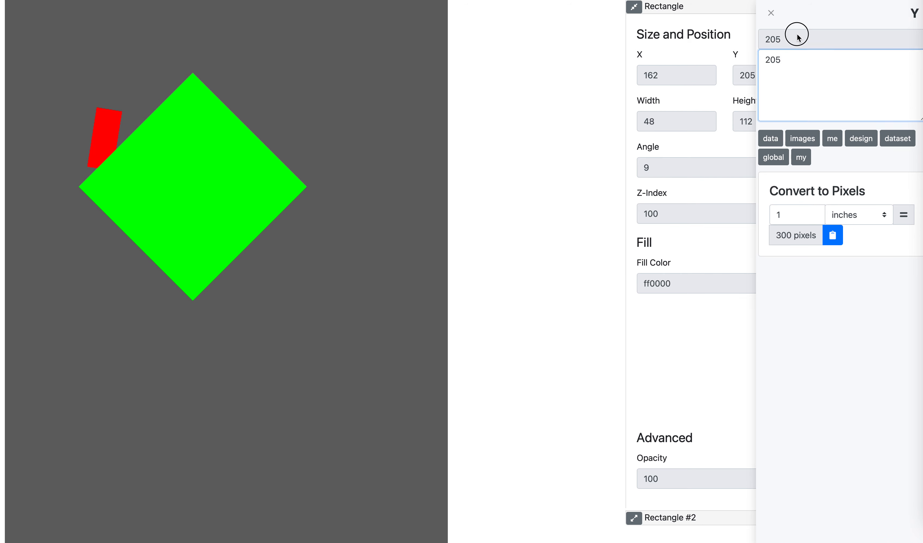
pyautogui.click(771, 12)
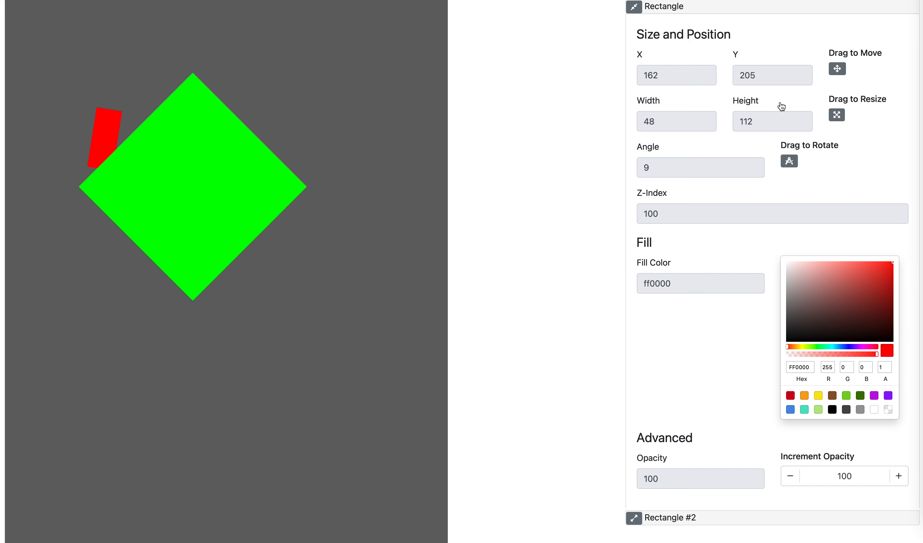
# - Toggle the property sections of Rectangle and Rectangle #2, leaving only Rectangle's properties expanded
pyautogui.click(634, 7)
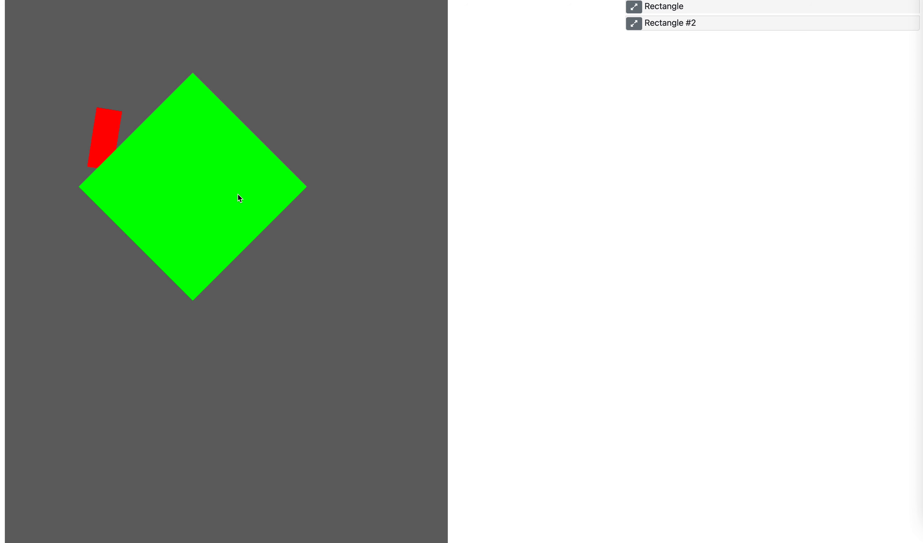
pyautogui.click(634, 24)
pyautogui.click(639, 29)
pyautogui.click(634, 7)
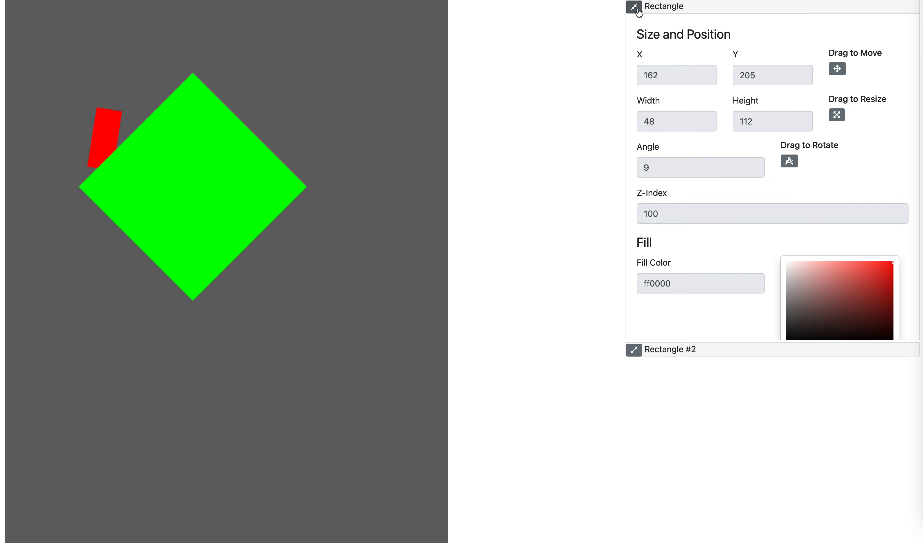
pyautogui.click(634, 7)
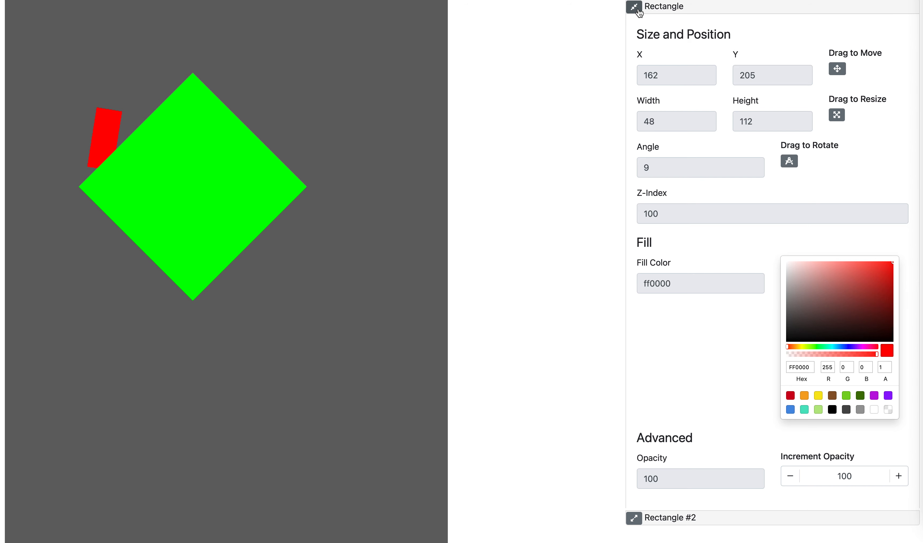
pyautogui.click(634, 7)
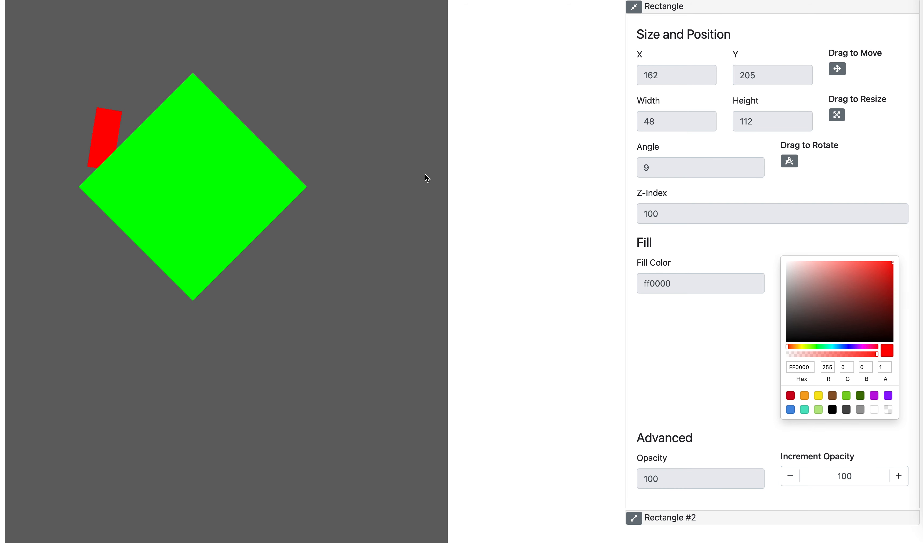
# - Set the red rectangle's Z-Index to 101 to bring it in front of the green one
pyautogui.doubleClick(663, 223)
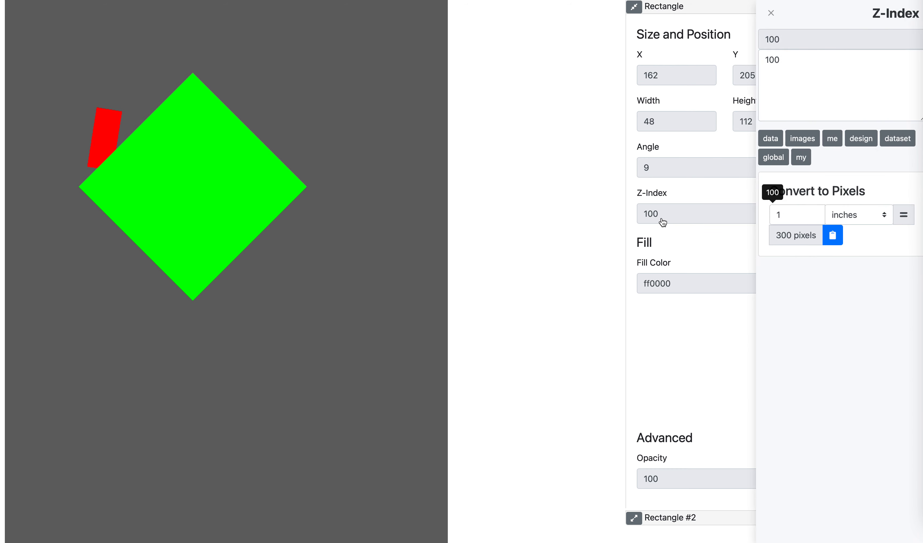
pyautogui.click(792, 66)
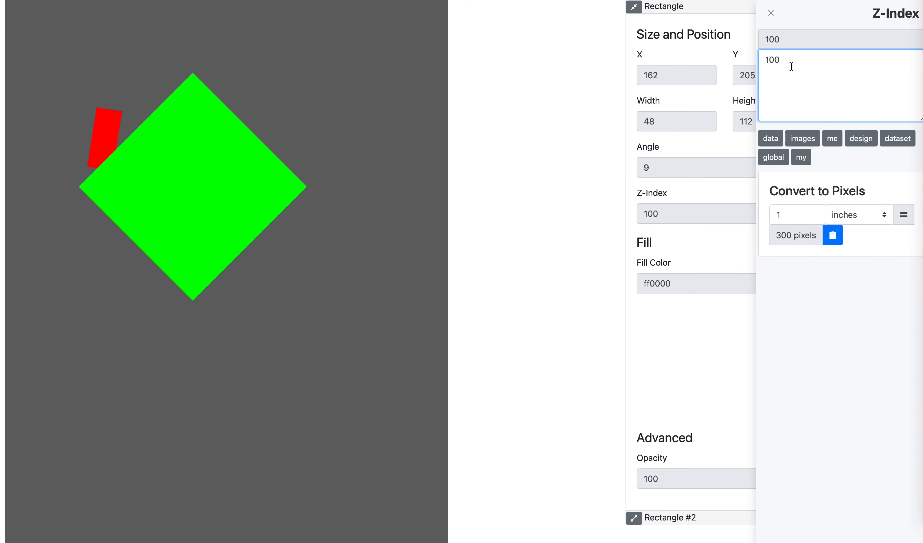
pyautogui.press('BackSpace')
pyautogui.write('1')
pyautogui.click(793, 37)
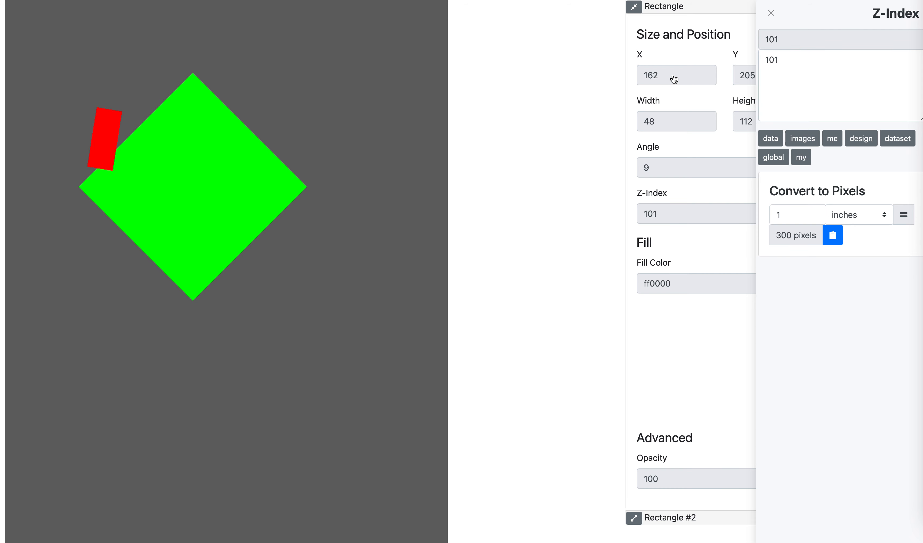
# - Set the red rectangle's Z-Index to 90 to send it behind the green one
pyautogui.click(782, 56)
pyautogui.doubleClick(781, 56)
pyautogui.write('90')
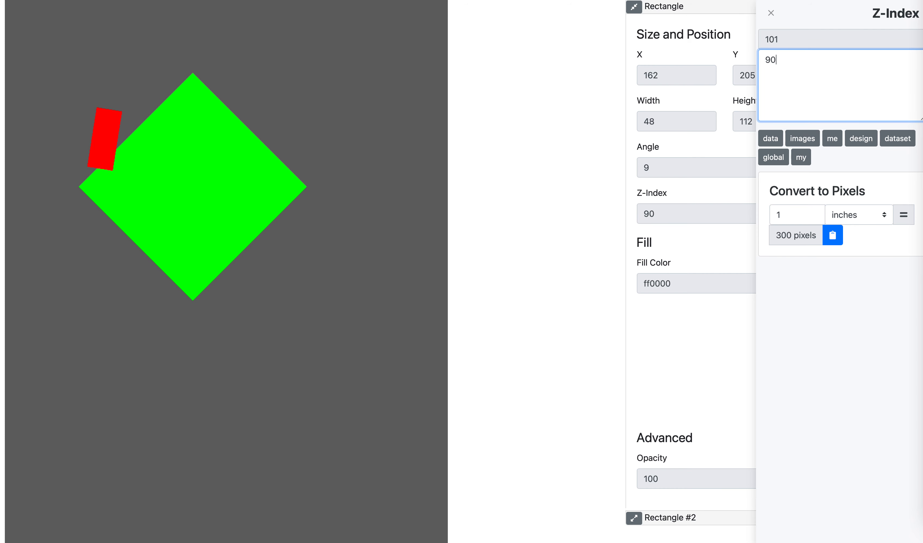
pyautogui.click(771, 38)
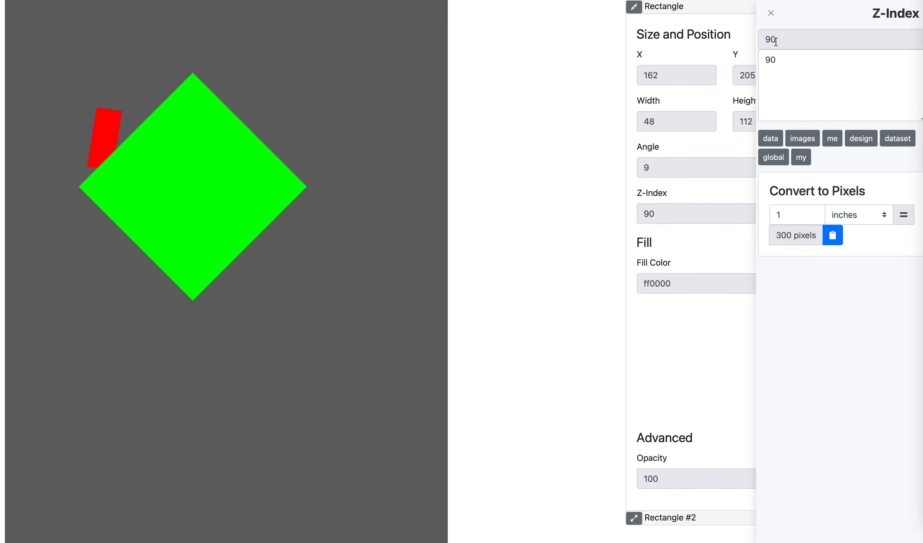
# - Set the red rectangle's Z-Index to 1000 and close the value editor
pyautogui.doubleClick(775, 59)
pyautogui.write('1000')
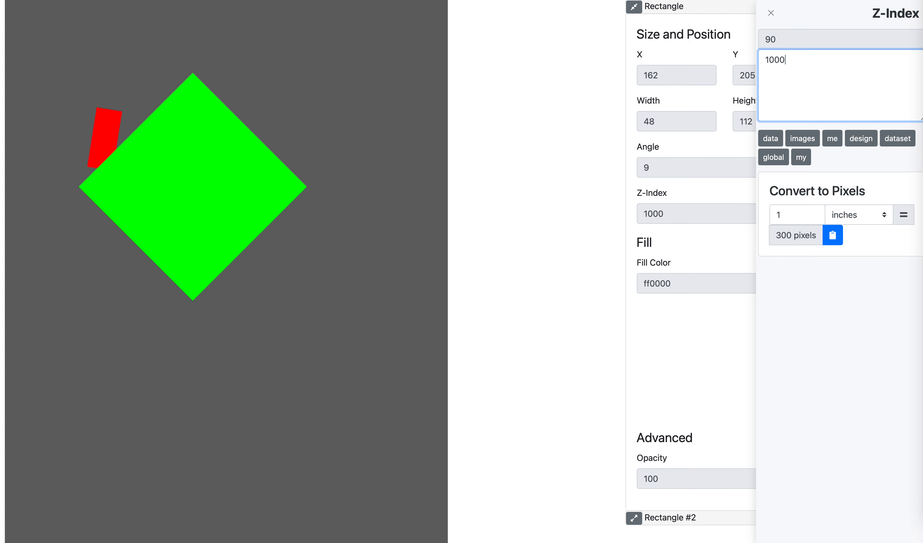
pyautogui.click(784, 40)
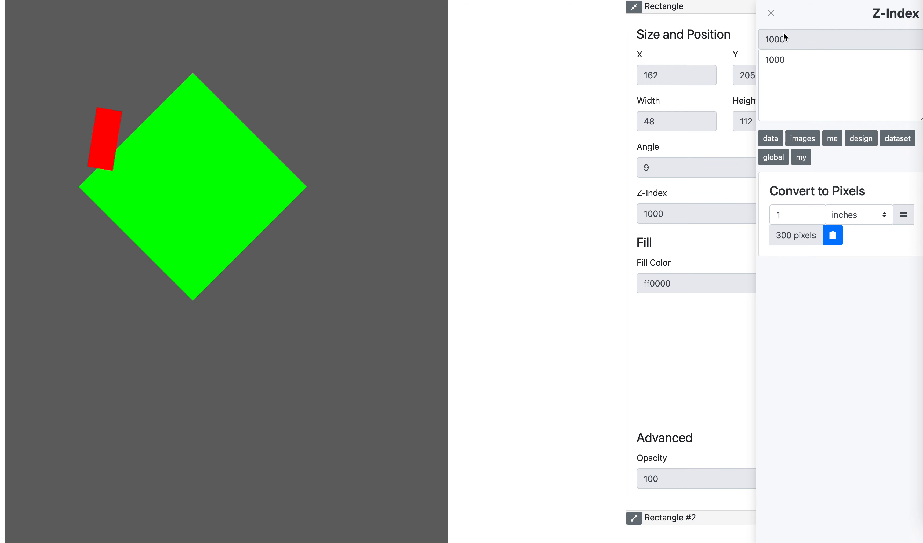
pyautogui.click(772, 14)
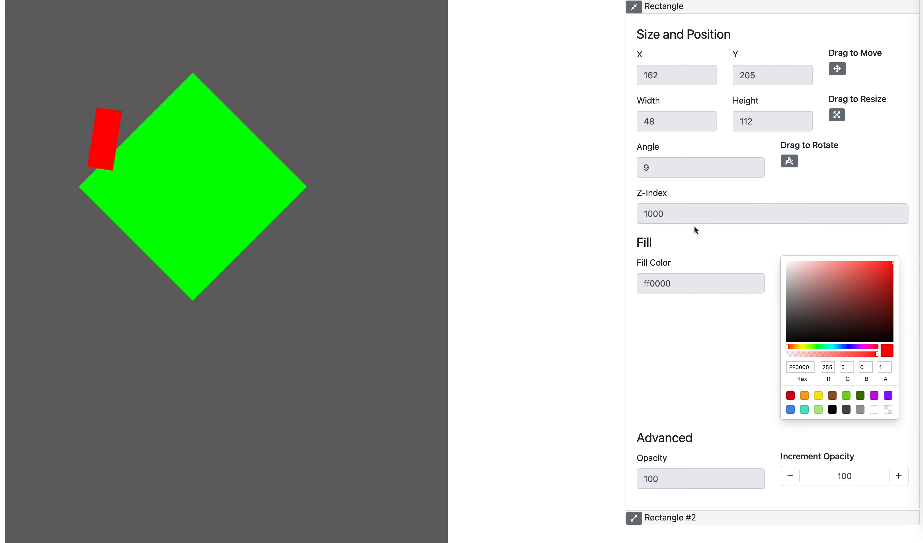
# - Set the red rectangle's opacity to the expression {{c.width}} and close the value editor
pyautogui.scroll(-3, 680, 304)
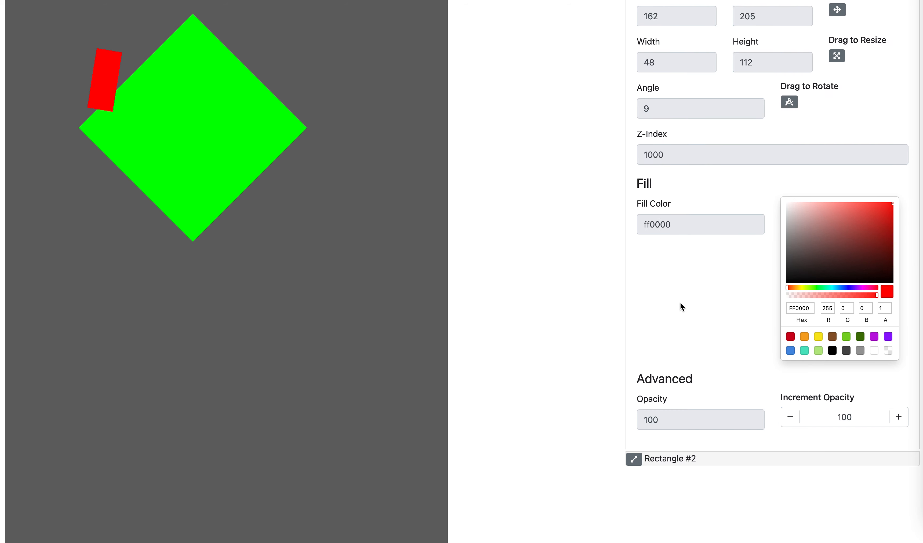
pyautogui.scroll(3, 680, 304)
pyautogui.scroll(-1, 744, 446)
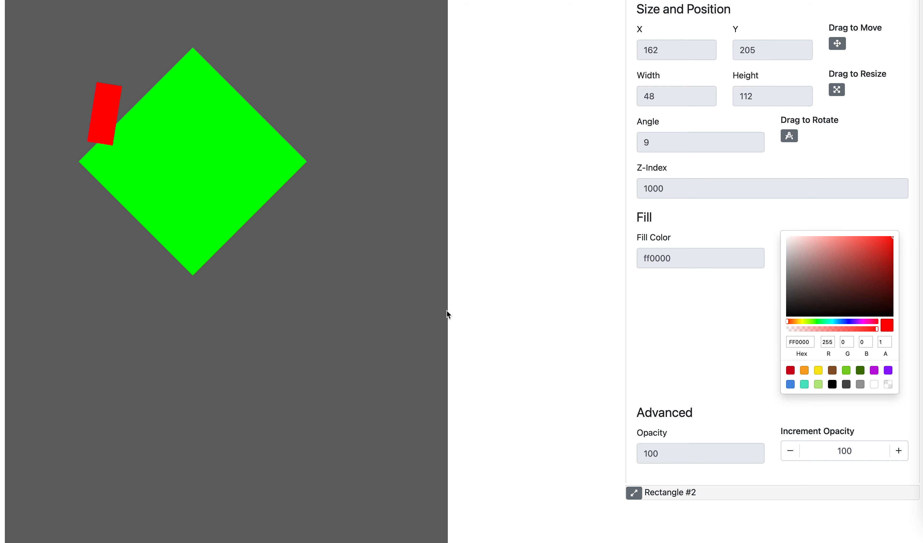
pyautogui.click(701, 457)
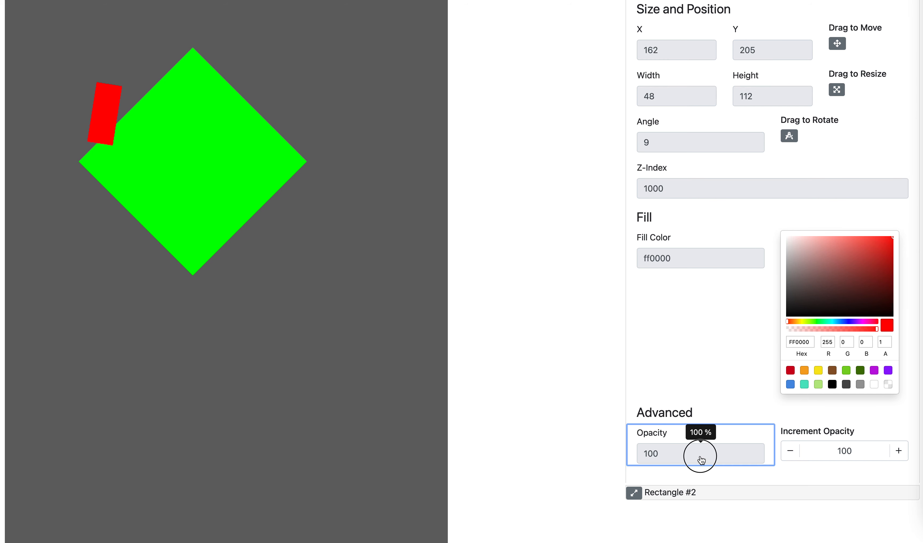
pyautogui.click(798, 90)
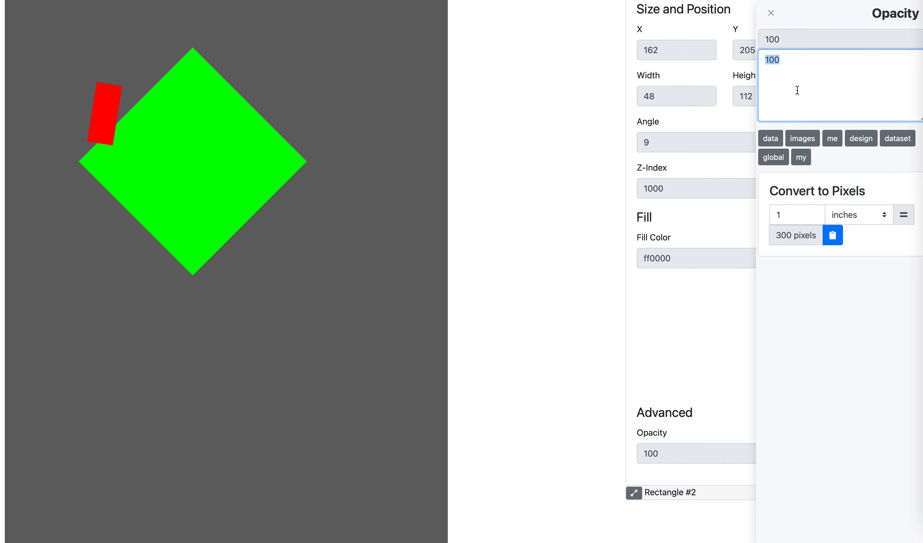
pyautogui.write('{{C')
pyautogui.press('BackSpace')
pyautogui.write('c.width}}')
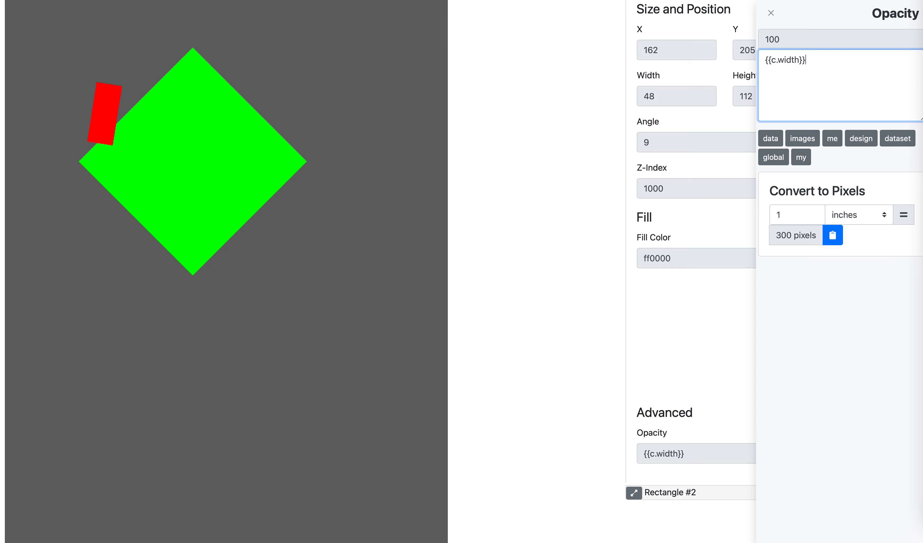
pyautogui.click(808, 39)
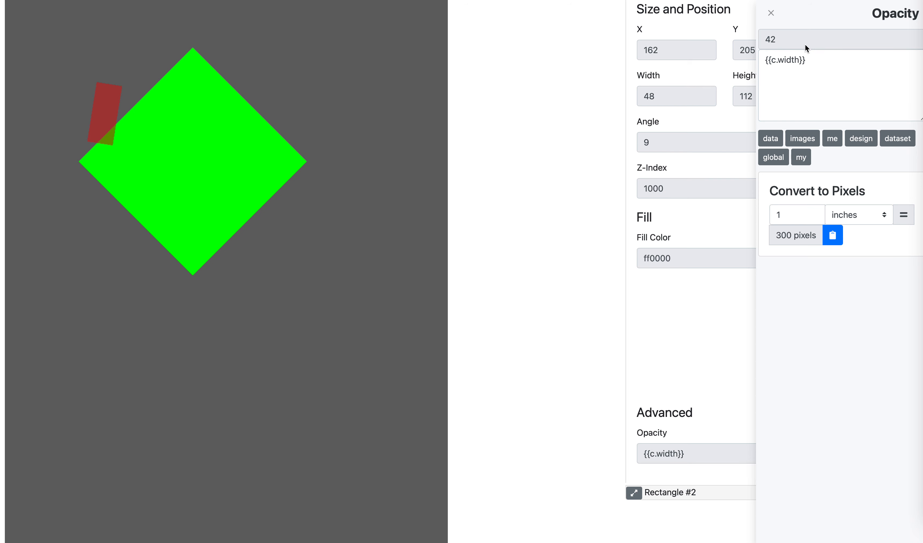
pyautogui.click(772, 13)
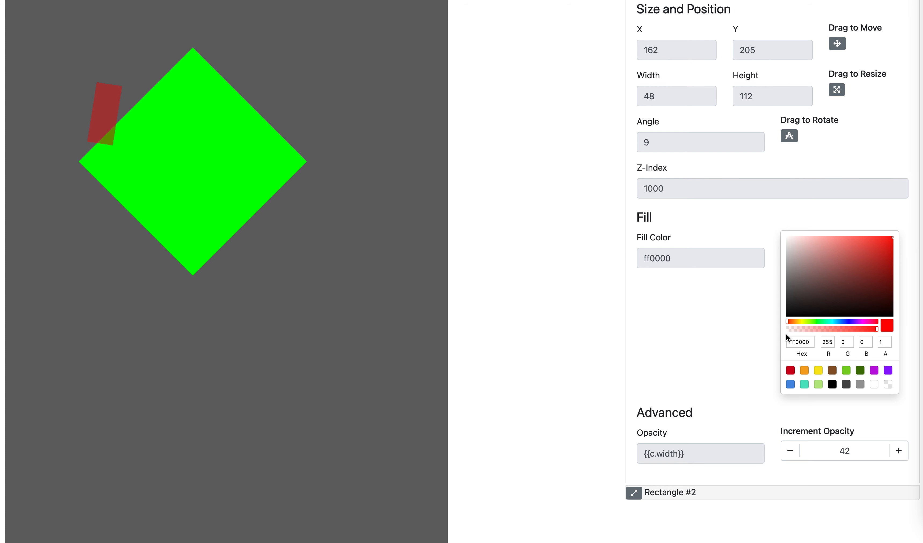
# - Decrement the red rectangle's opacity to 35 and check the value in its editor
pyautogui.click(791, 454)
pyautogui.click(698, 456)
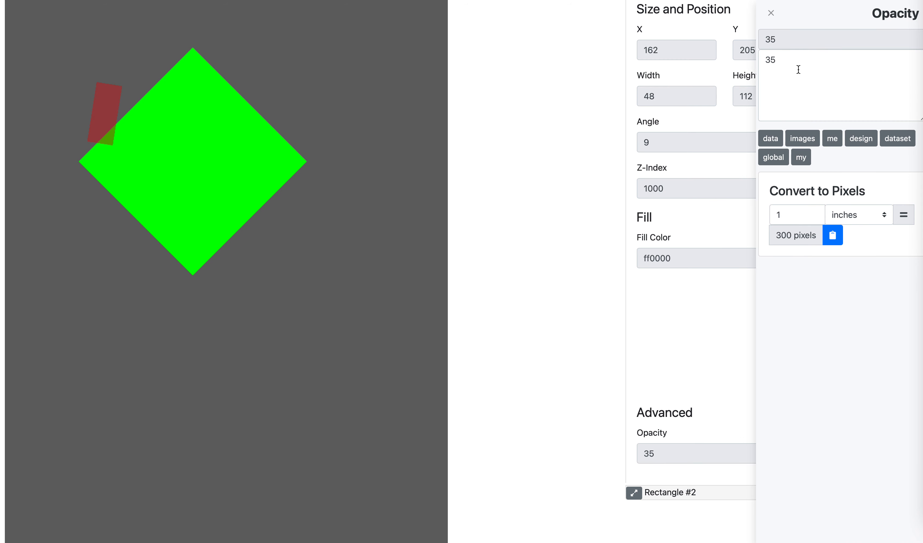
pyautogui.click(772, 15)
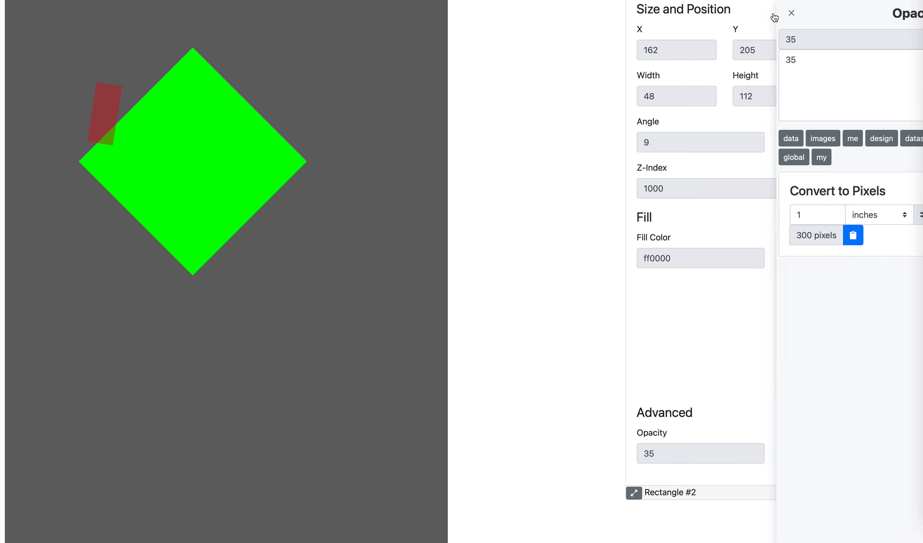
# - Decrement the red rectangle's opacity to 30 or lower, then increment it to 90
pyautogui.click(794, 458)
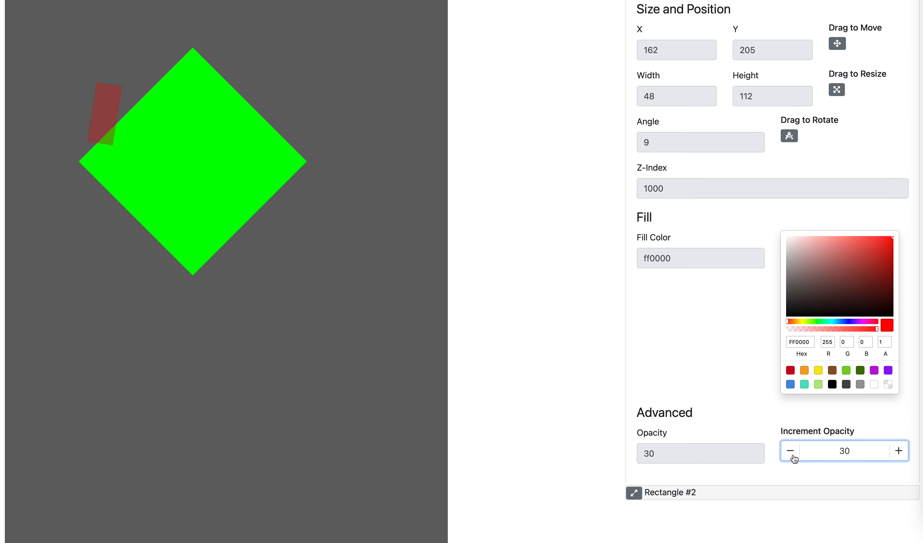
pyautogui.click(794, 458)
pyautogui.click(899, 456)
pyautogui.click(899, 456)
pyautogui.click(899, 457)
pyautogui.click(899, 457)
pyautogui.click(899, 456)
pyautogui.click(899, 456)
pyautogui.click(899, 456)
pyautogui.click(899, 456)
pyautogui.click(899, 456)
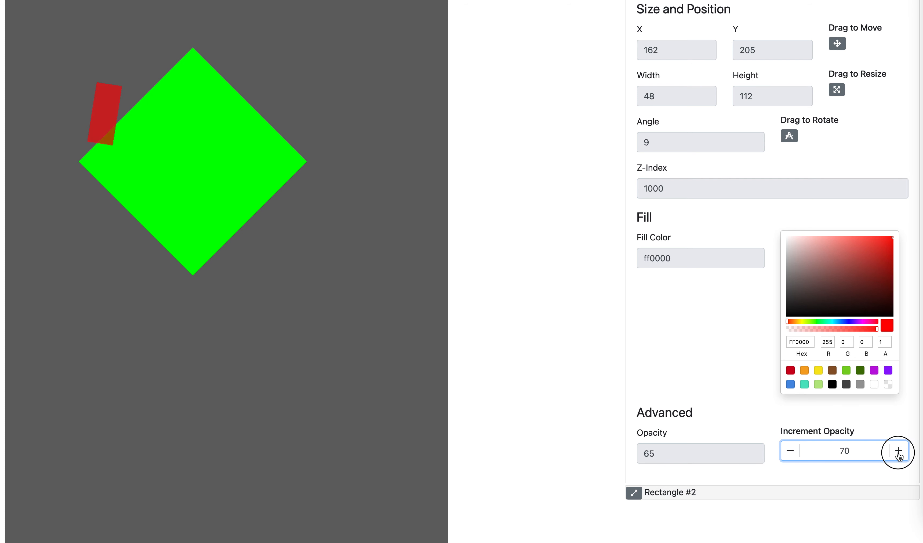
pyautogui.click(899, 457)
pyautogui.click(899, 456)
pyautogui.click(899, 456)
pyautogui.click(899, 456)
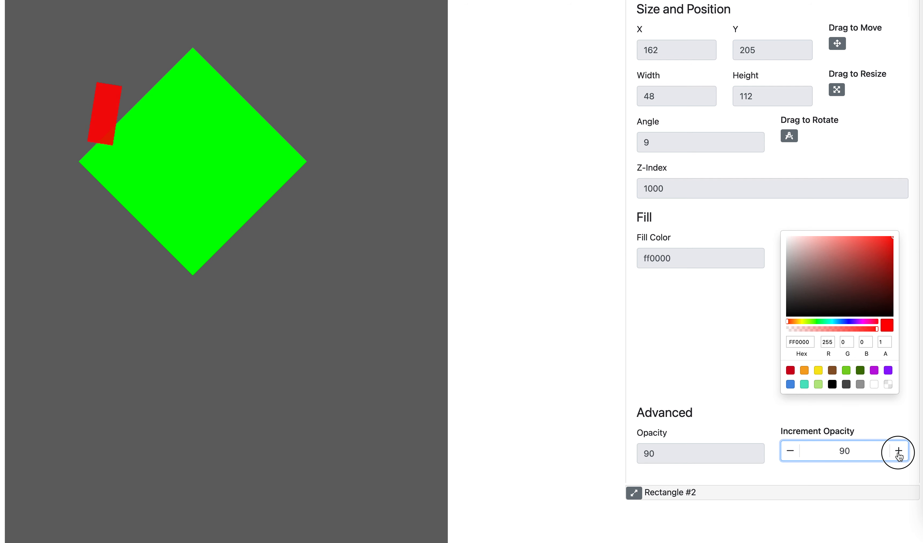
# - Decrement the red rectangle's opacity to 50
pyautogui.click(791, 457)
pyautogui.click(791, 456)
pyautogui.click(791, 456)
pyautogui.click(791, 456)
pyautogui.click(791, 456)
pyautogui.click(791, 457)
pyautogui.click(791, 457)
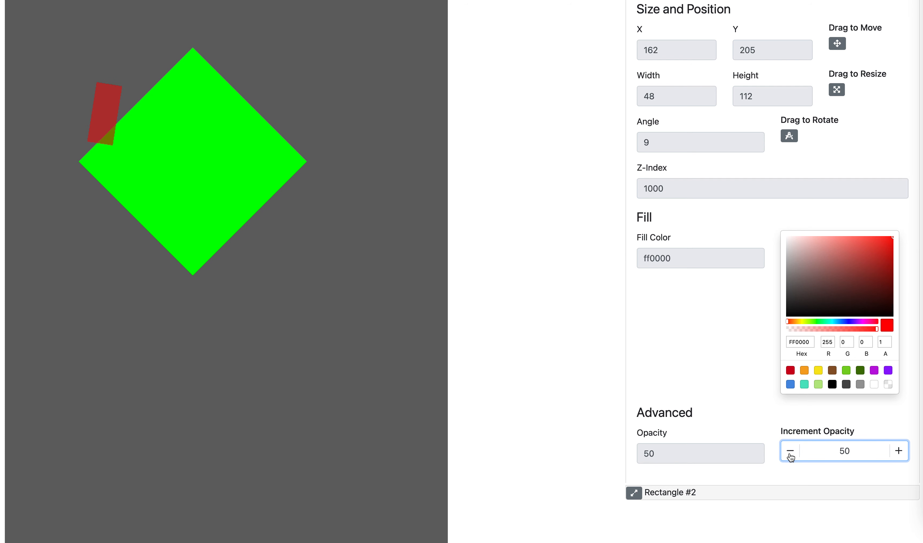
# - Increment the red rectangle's opacity to 70 and check the value in its editor
pyautogui.click(898, 456)
pyautogui.click(899, 456)
pyautogui.click(899, 456)
pyautogui.click(899, 456)
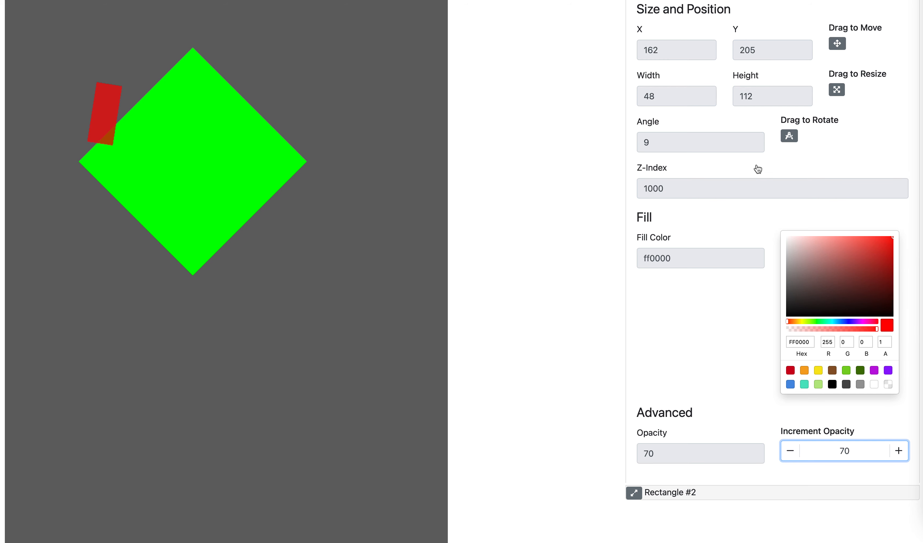
pyautogui.click(698, 456)
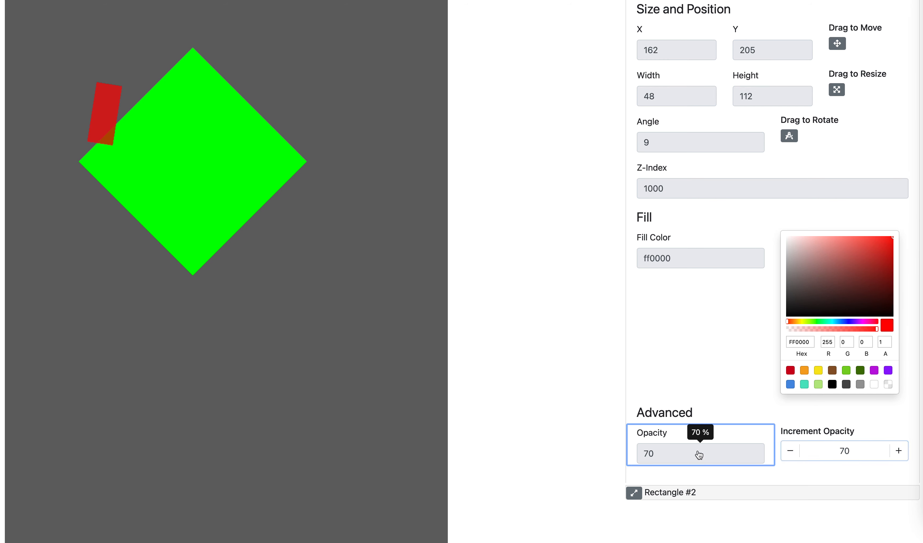
pyautogui.click(771, 13)
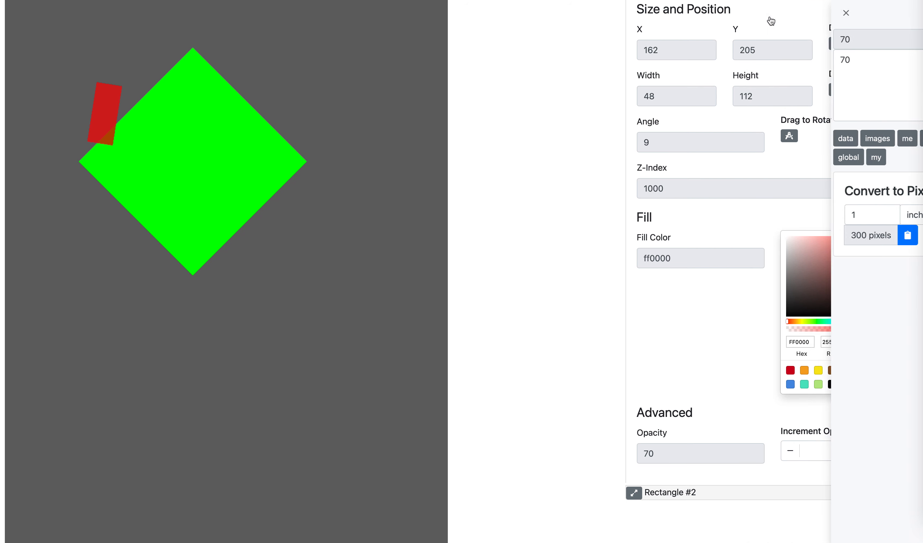
# - Decrement the red rectangle's opacity to about 20, then increment it to 80
pyautogui.click(791, 452)
pyautogui.click(791, 453)
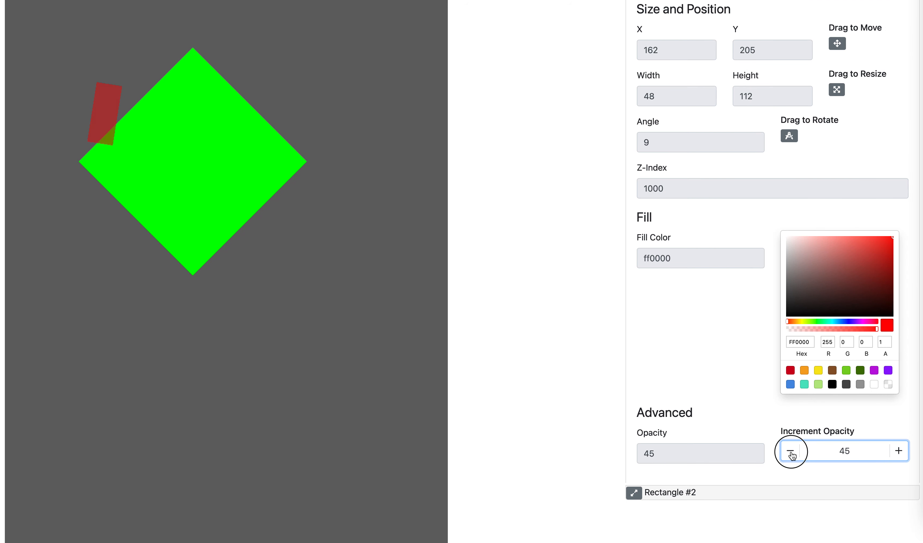
pyautogui.click(790, 452)
pyautogui.click(790, 453)
pyautogui.click(897, 457)
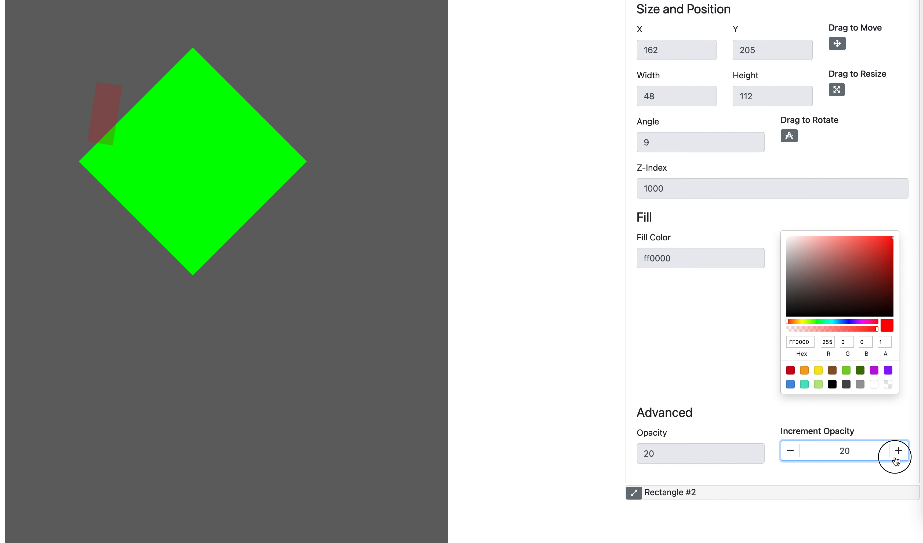
pyautogui.click(897, 458)
pyautogui.click(897, 459)
pyautogui.click(897, 459)
pyautogui.click(897, 459)
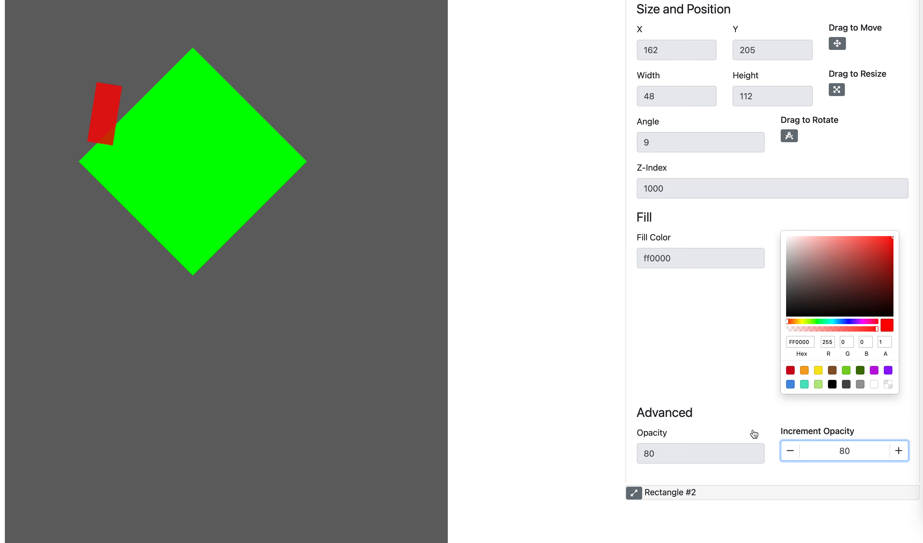
pyautogui.scroll(1, 754, 435)
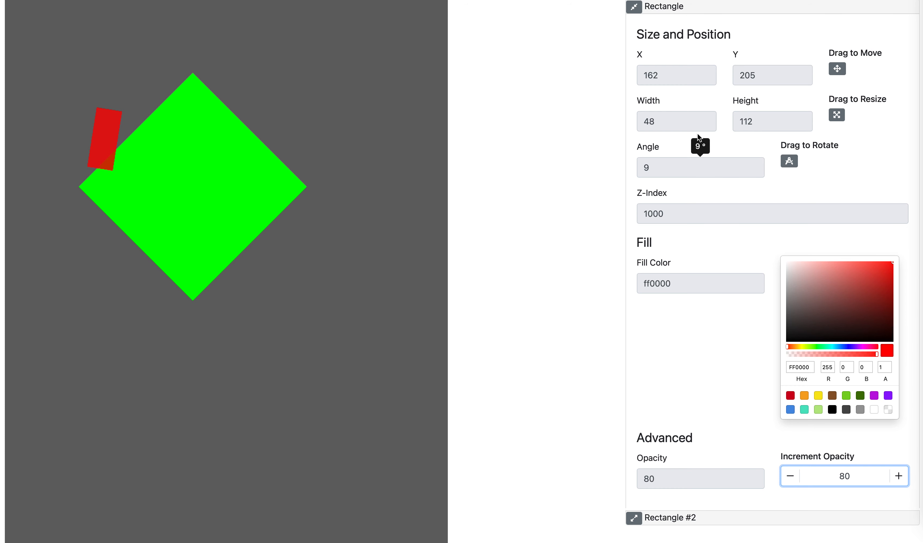
pyautogui.tripleClick(653, 35)
pyautogui.click(649, 62)
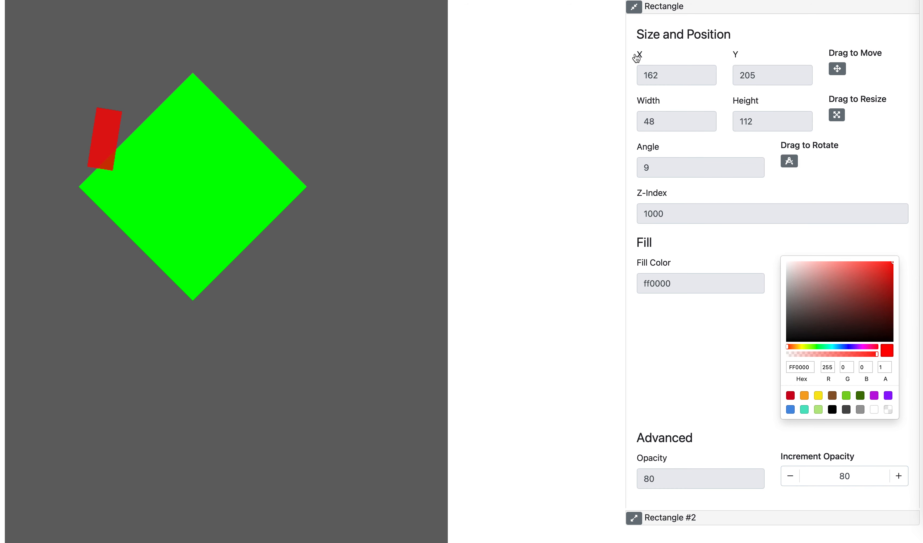
pyautogui.scroll(-3, 675, 268)
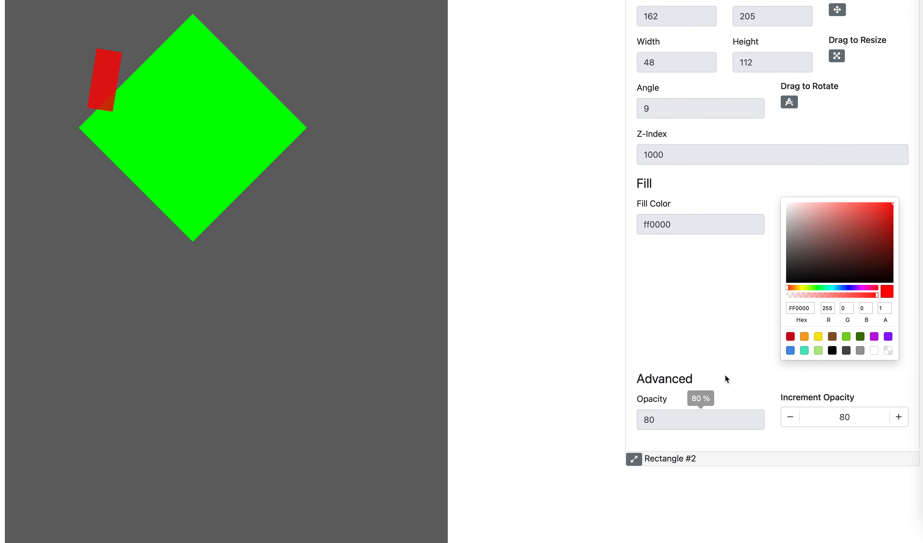
pyautogui.scroll(3, 729, 306)
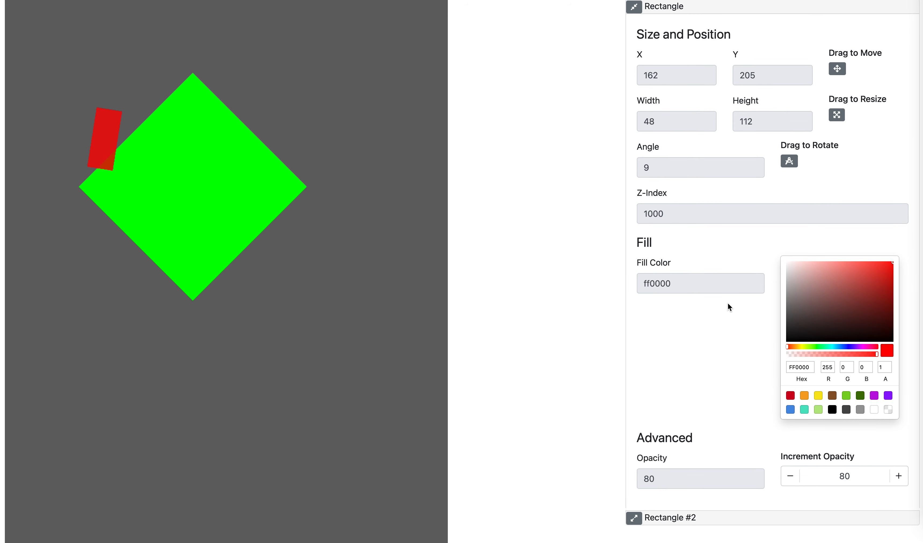